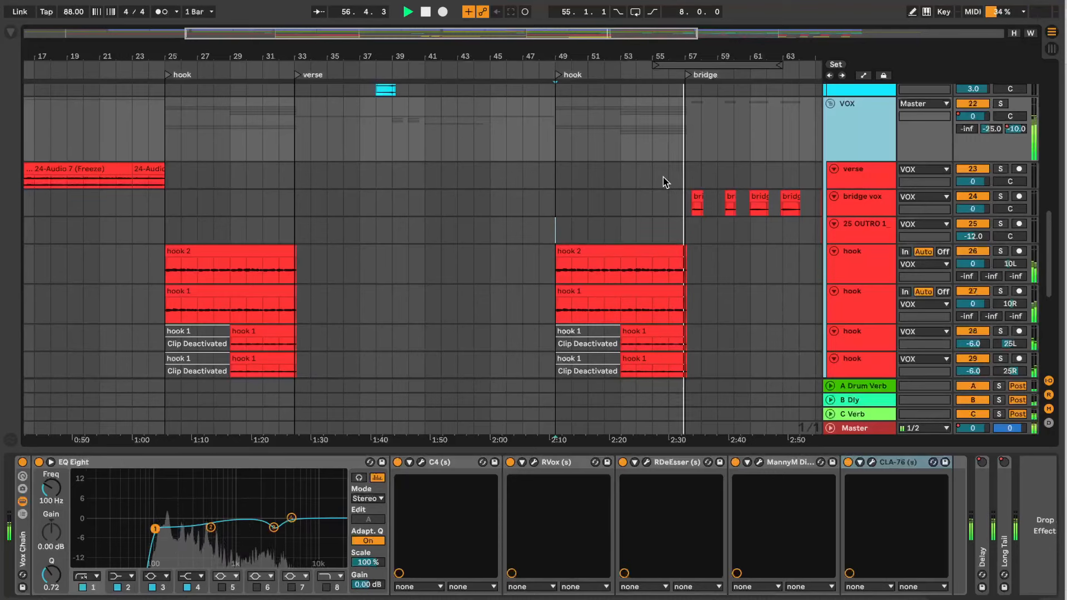
- Audition the soloed VOX group from the second hook at bar 49 with its Vox Chain rack bypassed
key("space")
left_click(557, 235)
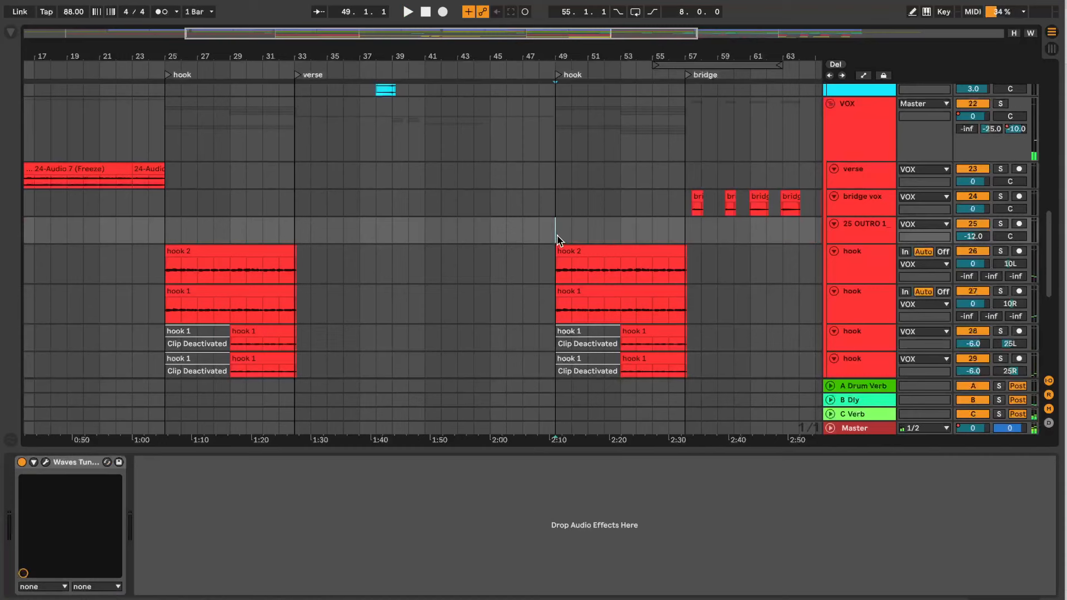
left_click(859, 135)
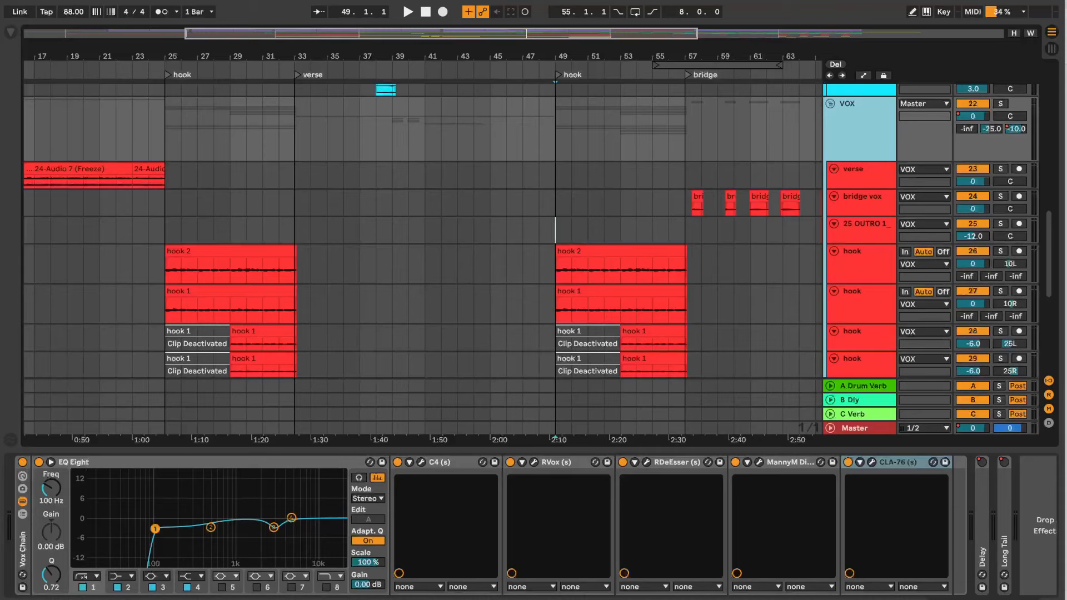
left_click(22, 462)
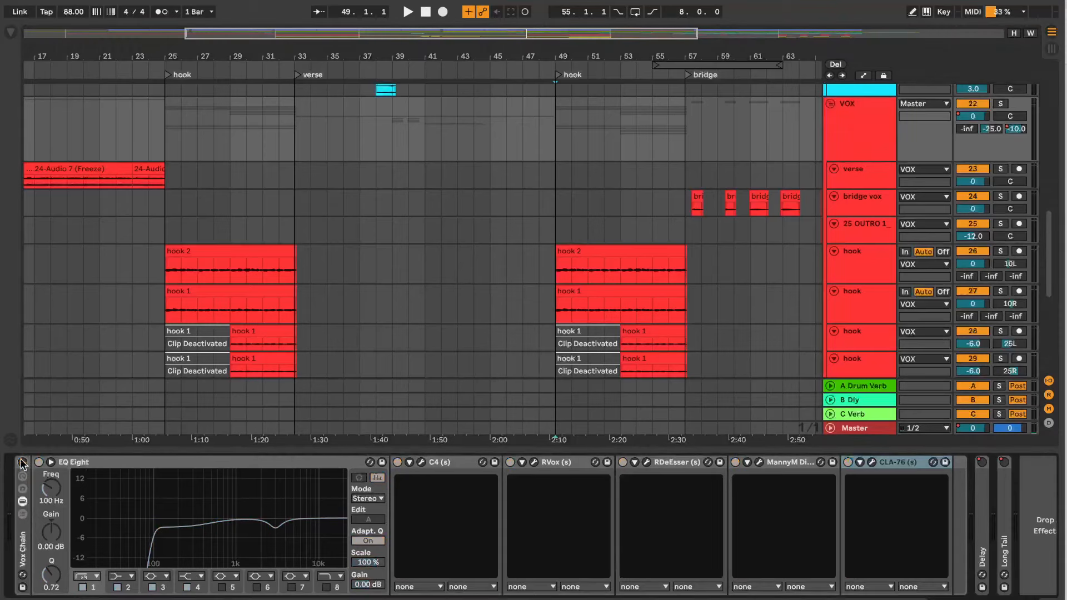
left_click(548, 143)
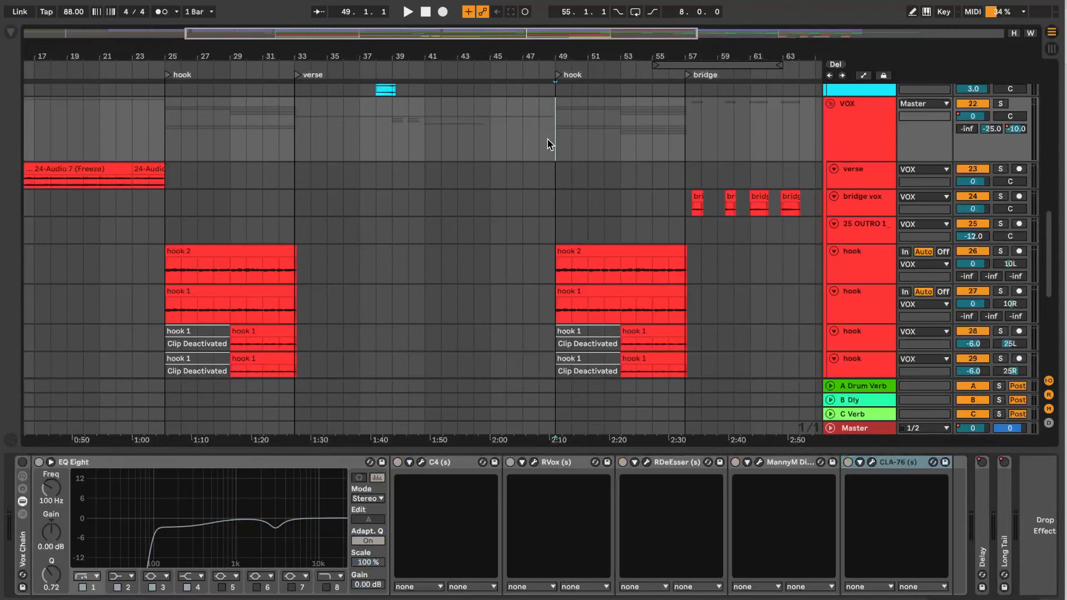
left_click(1000, 105)
key("space")
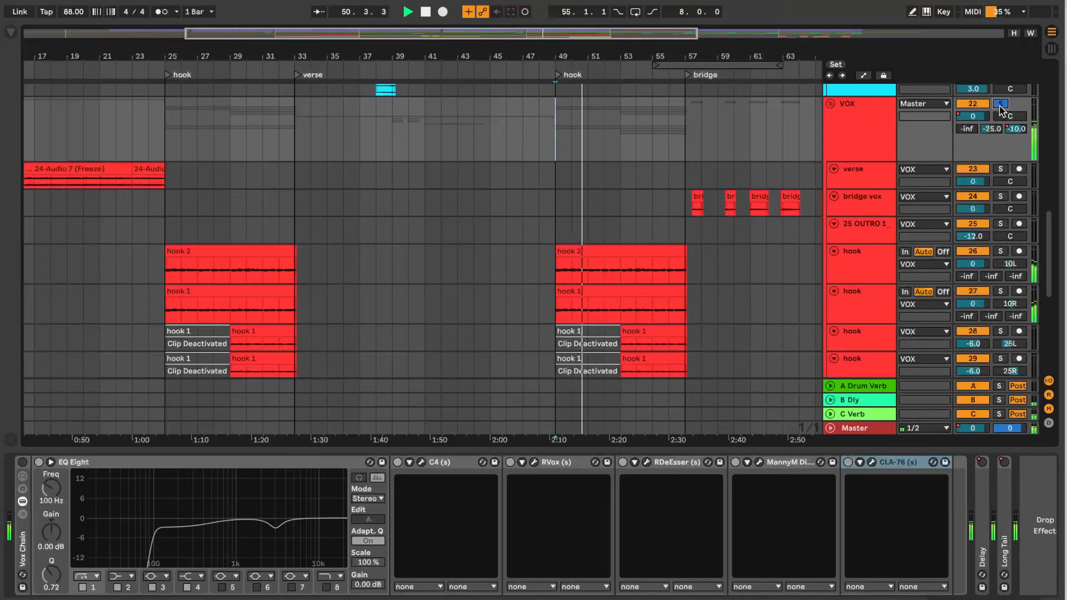
key("space")
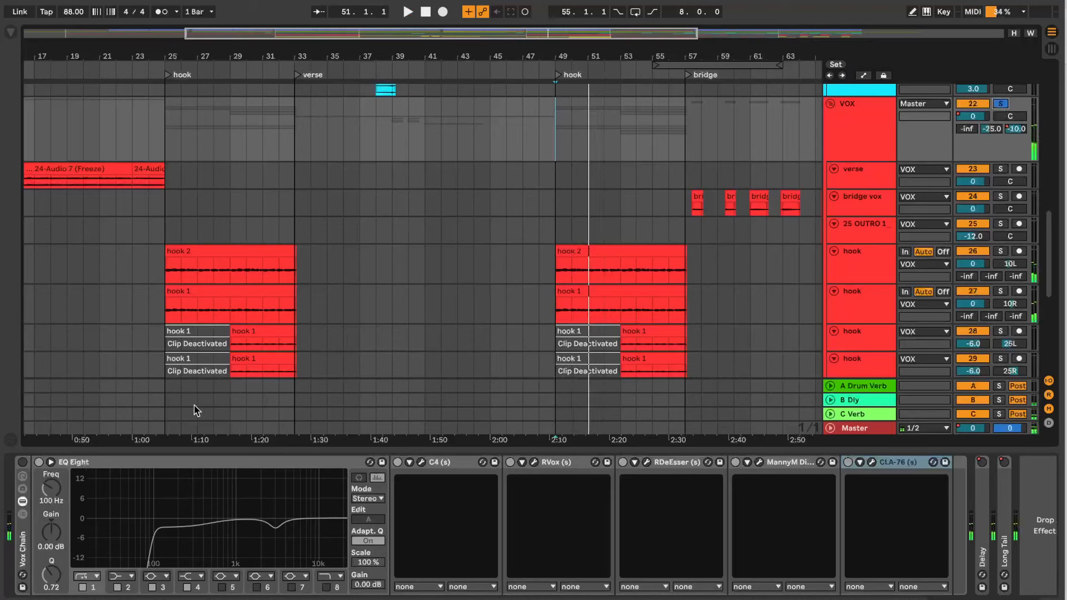
- Turn the Vox Chain rack back on, return to bar 49 and select band 1 in EQ Eight
left_click(23, 464)
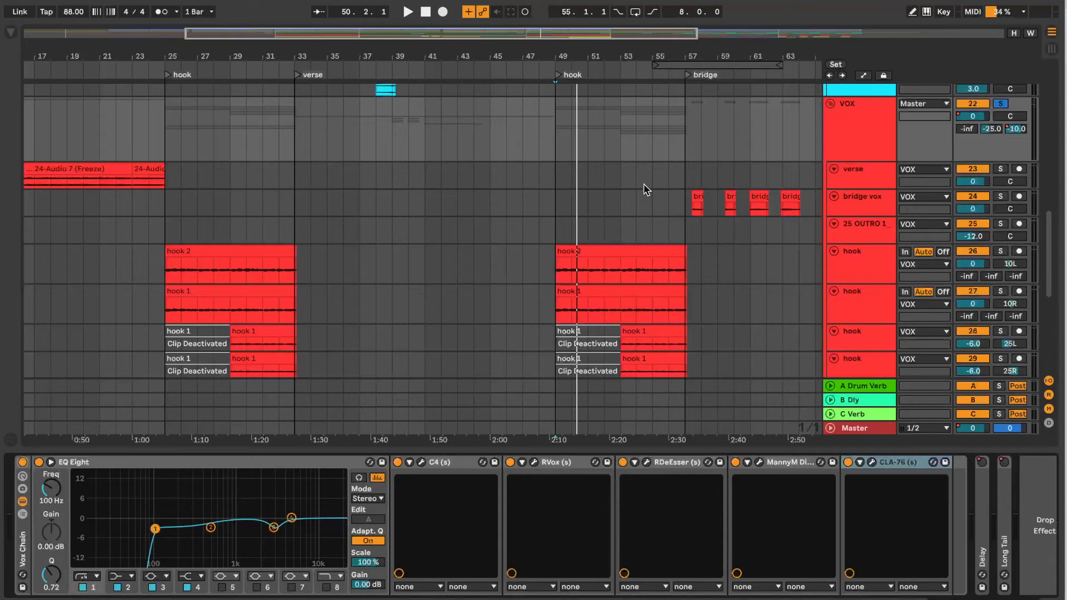
left_click(560, 131)
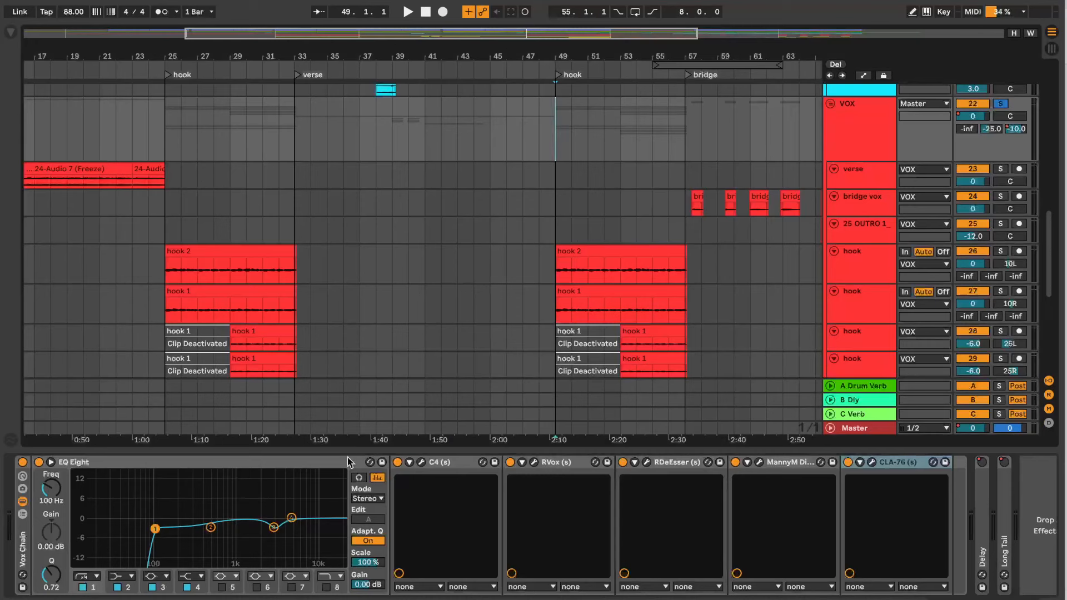
left_click(104, 464)
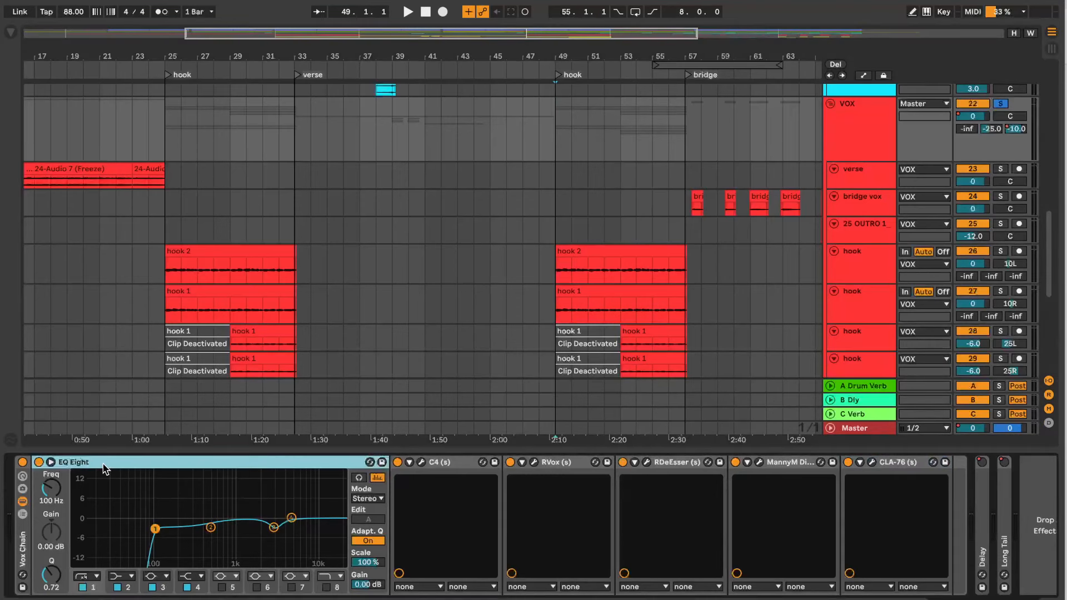
left_click(156, 530)
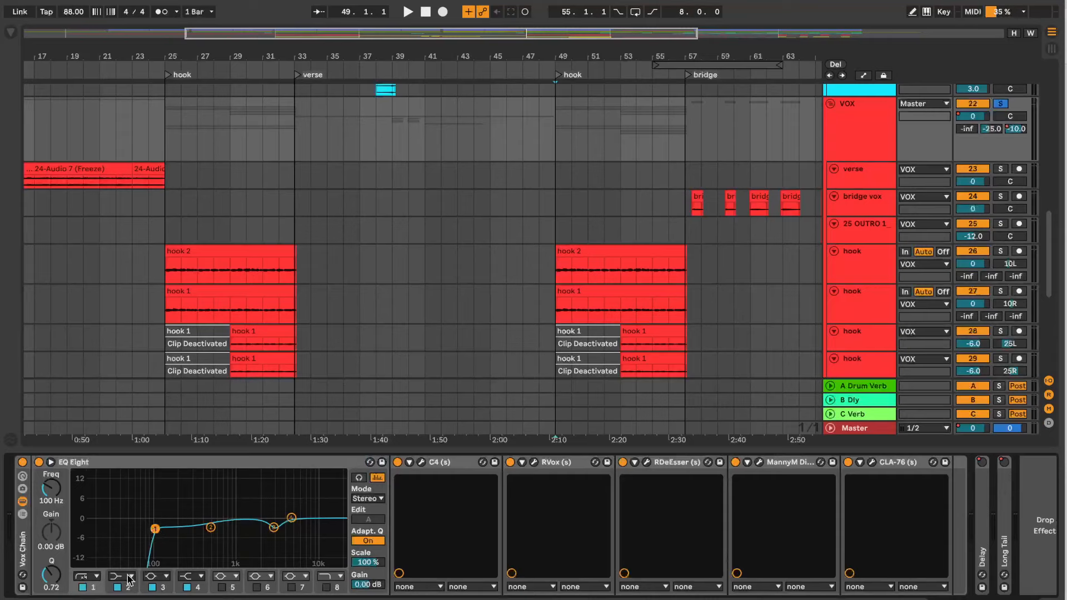
- Bypass the C4, RVox, RDeEsser, MannyM and CLA-76 plugins, leaving EQ Eight as the active device in the vocal chain
left_click(396, 462)
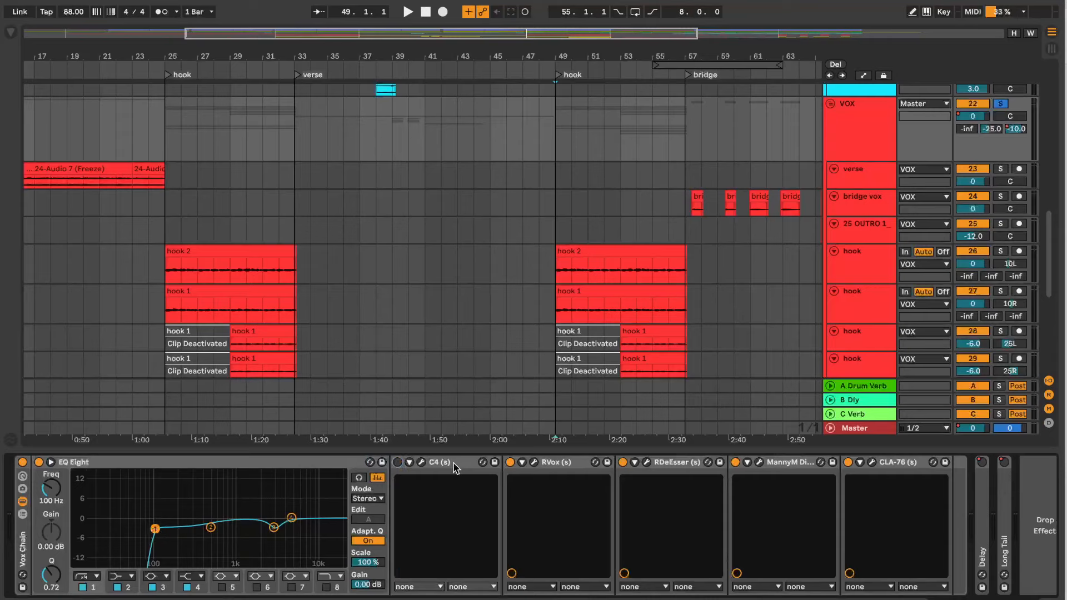
left_click(510, 462)
left_click(622, 462)
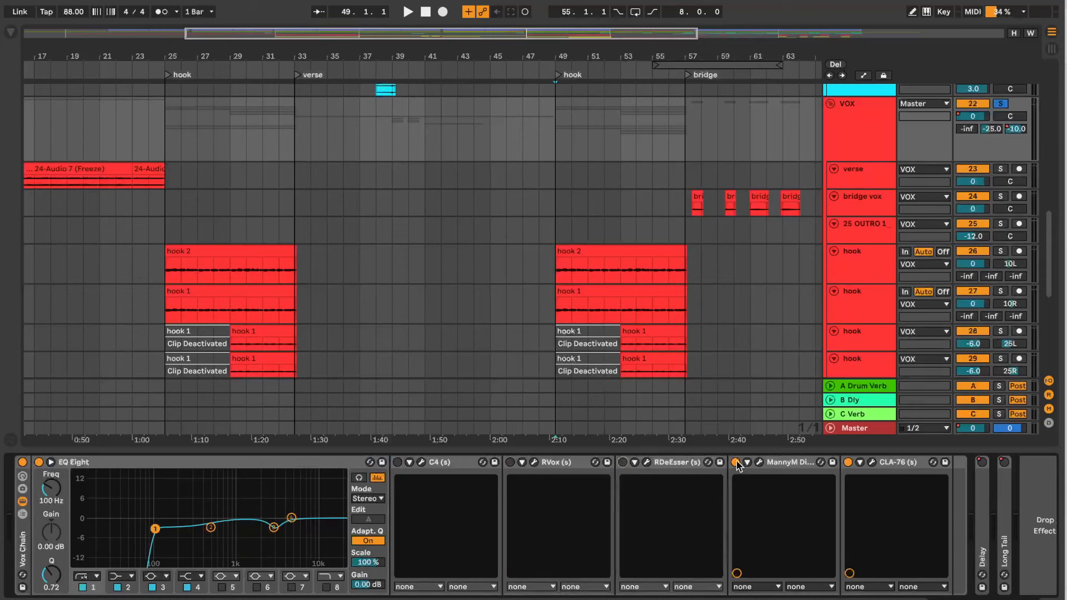
left_click(735, 462)
left_click(847, 462)
left_click(109, 465)
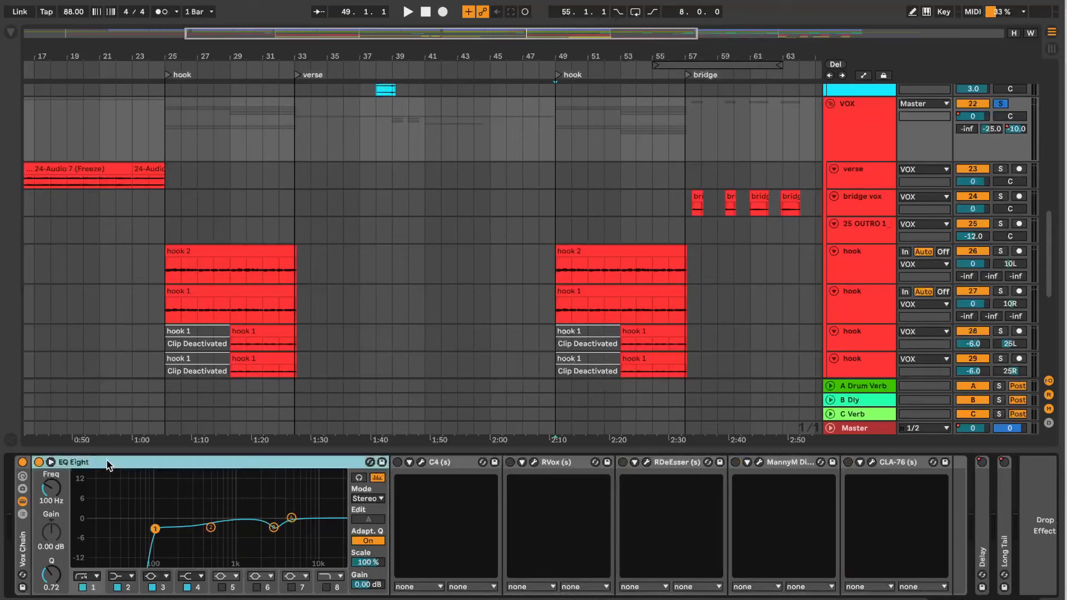
- Compare the second hook's vocals with EQ Eight's low-cut band 1 switched on and off
key("space")
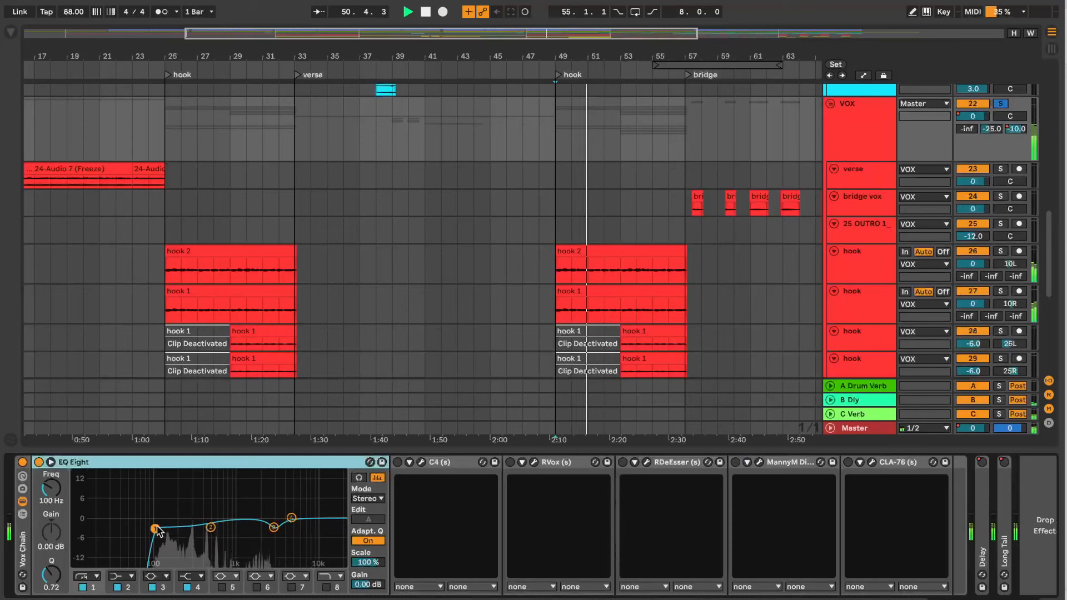
key("space")
left_click(83, 587)
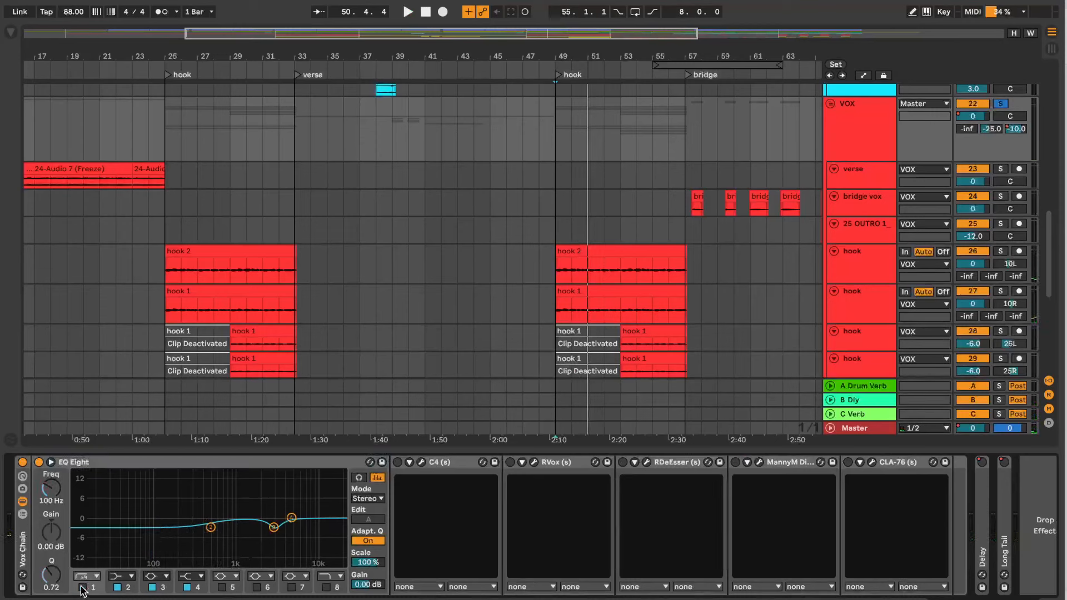
key("space")
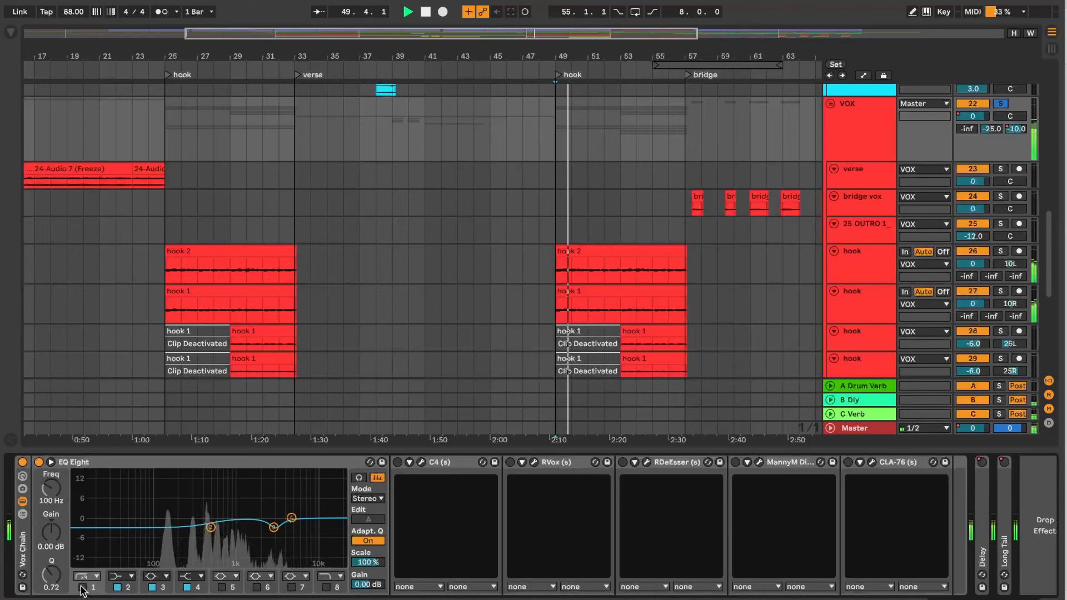
left_click(82, 587)
key("space")
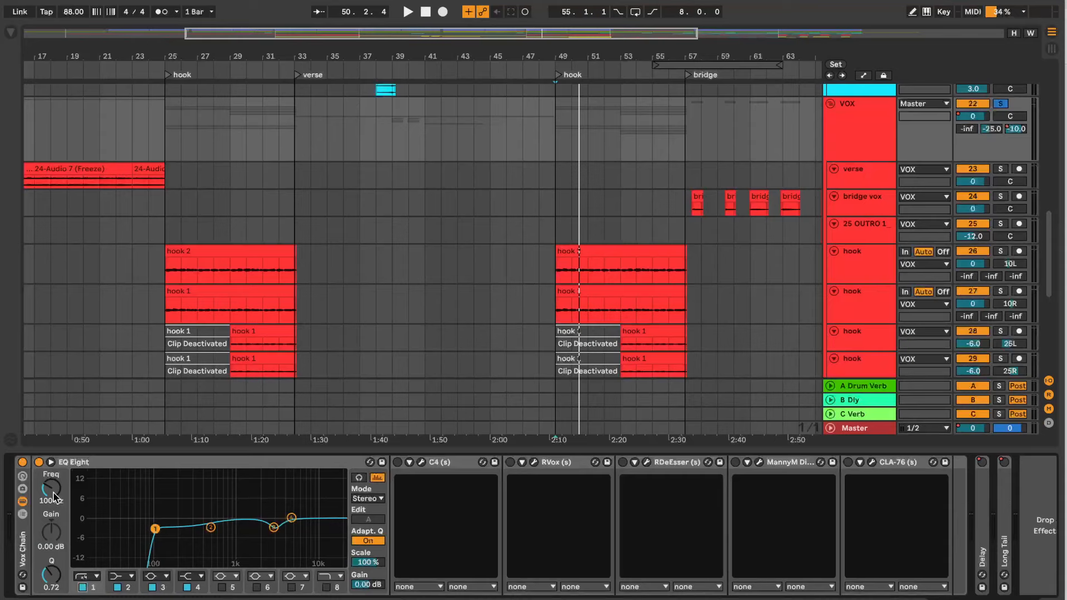
- Audition the band 1 low cut at about 225 Hz and return its frequency to 100 Hz
mouse_move(53, 496)
left_mouse_down()
mouse_move(53, 473)
mouse_move(54, 493)
left_mouse_up()
key("space")
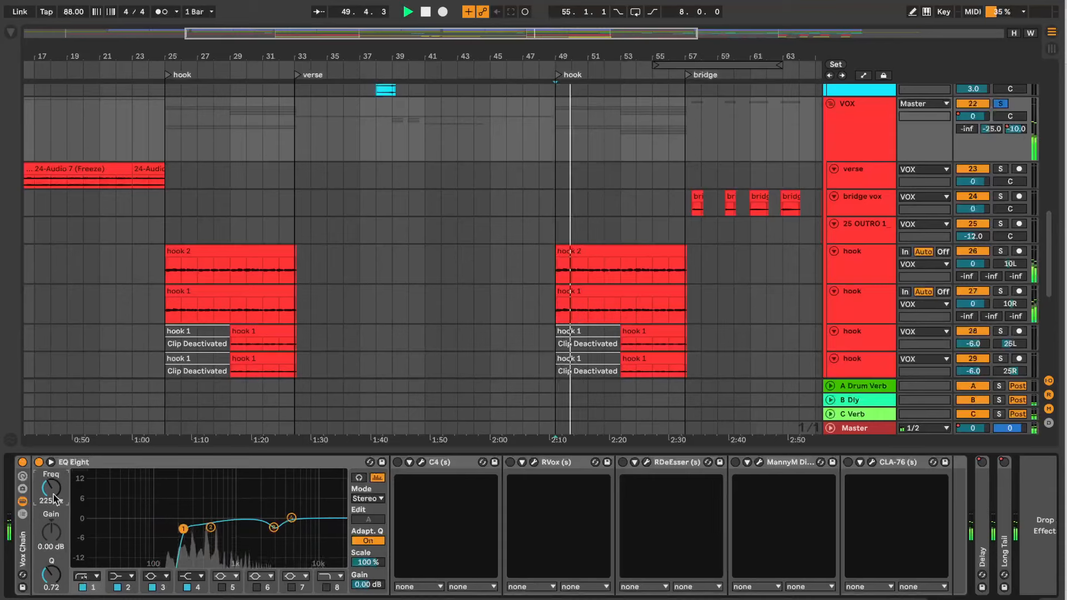
key("space")
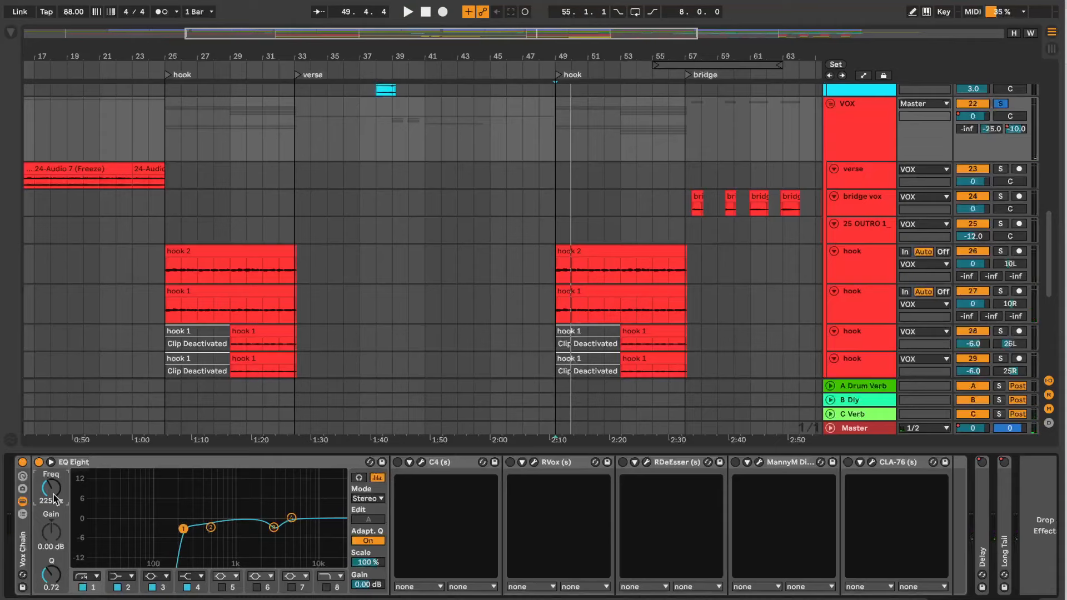
type("100")
key("Return")
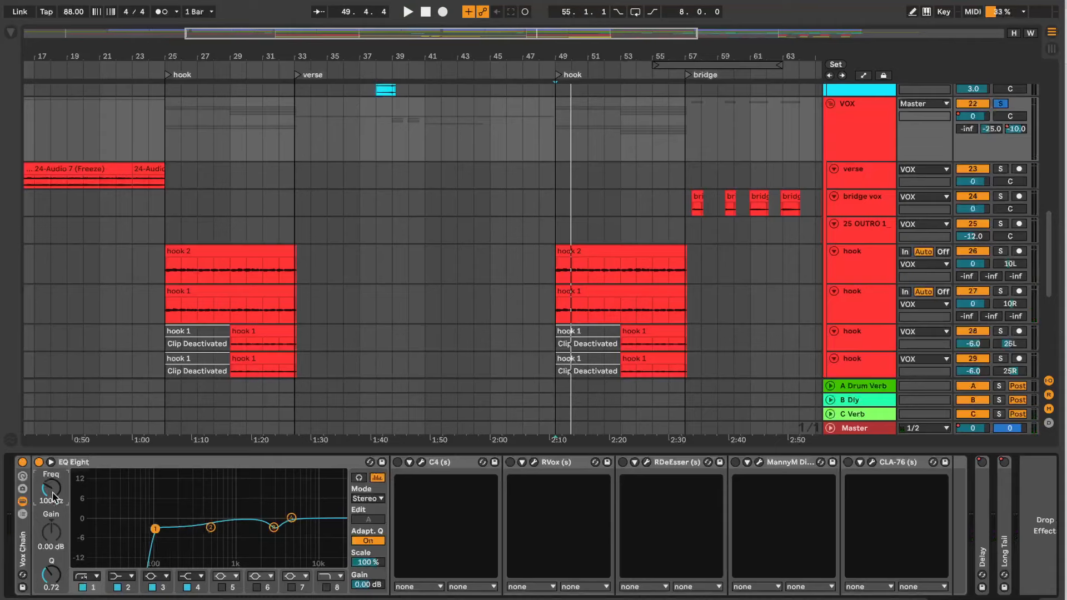
- Try raising EQ Eight's band 2 low shelf to a gain of 3.64 dB and undo the change
left_click(211, 527)
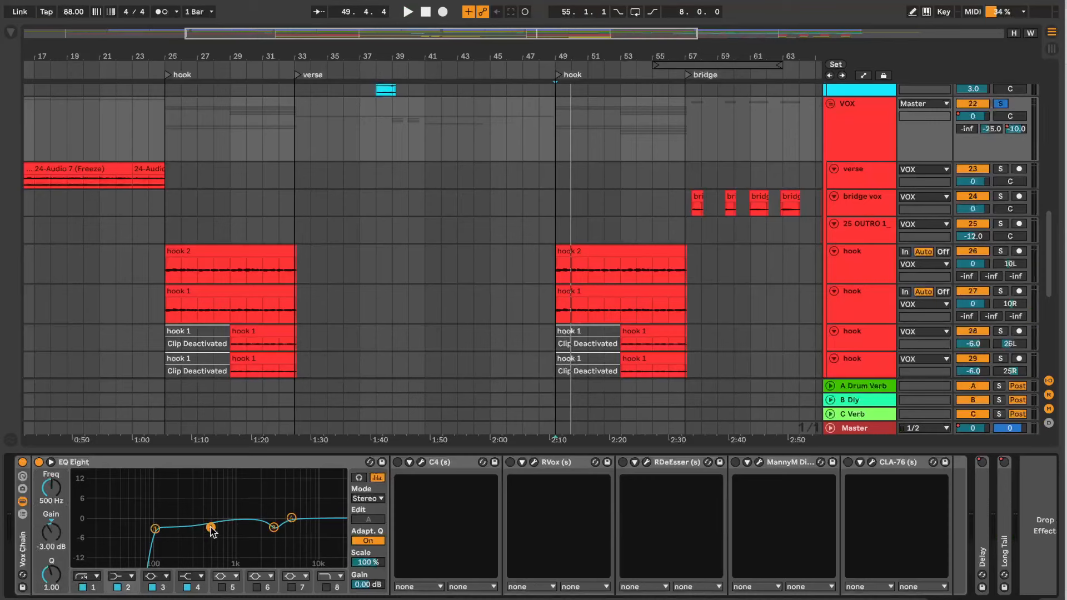
left_click_drag(212, 528, 212, 506)
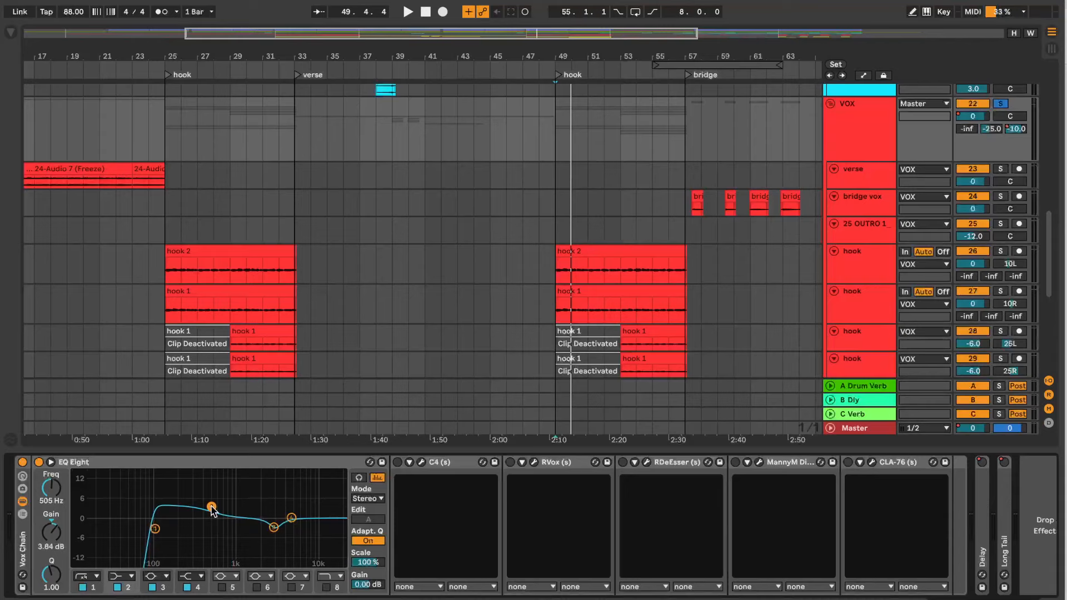
key("ctrl+z")
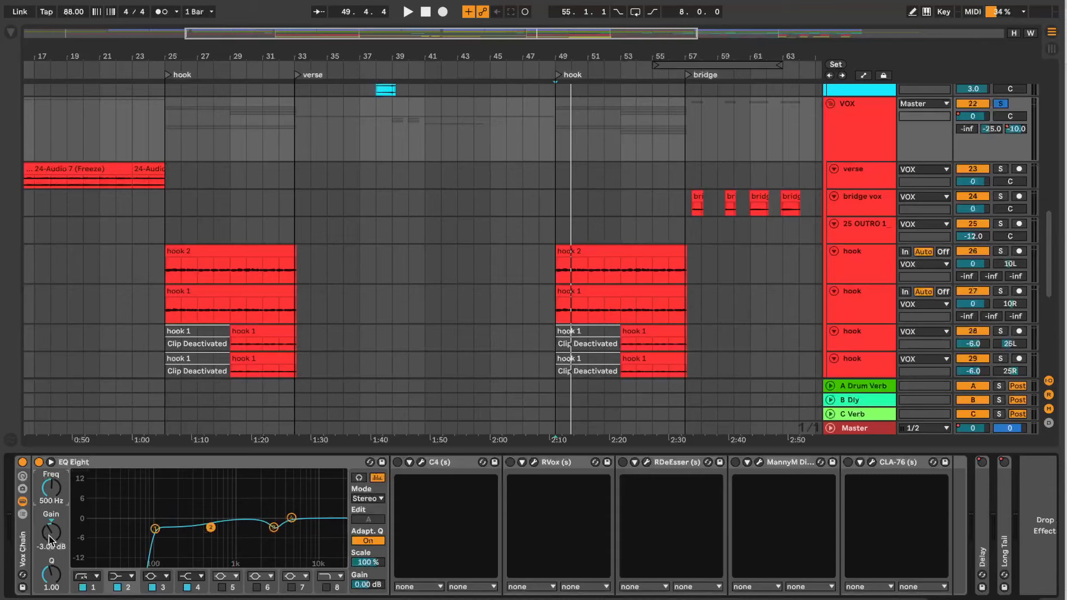
- Compare the second hook with EQ Eight's low-shelf band 2 on and off, and bring up band 3's settings
key("space")
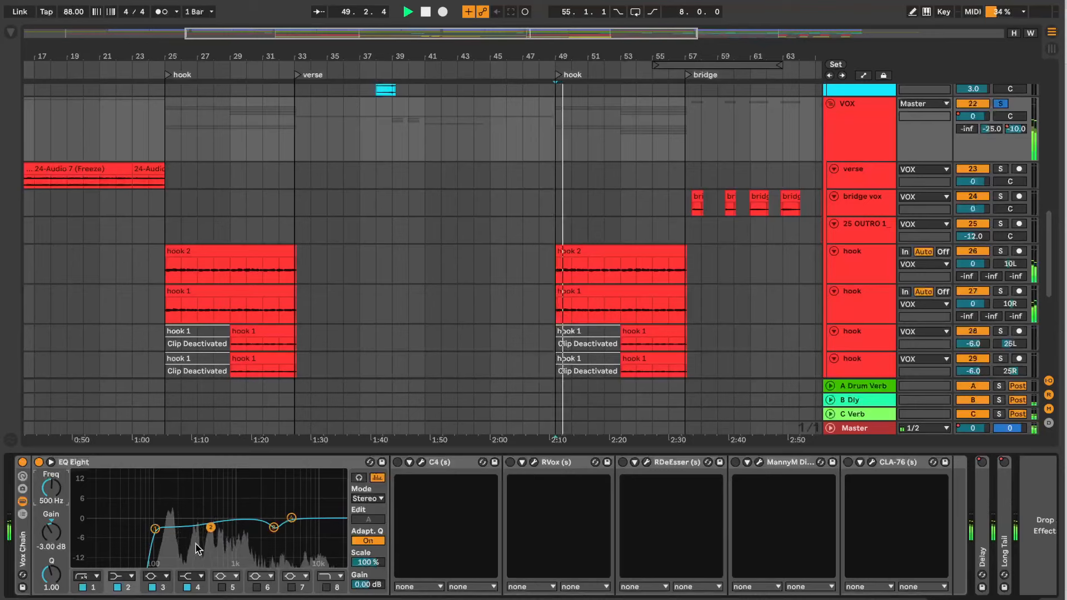
left_click(118, 587)
key("space")
left_click(118, 587)
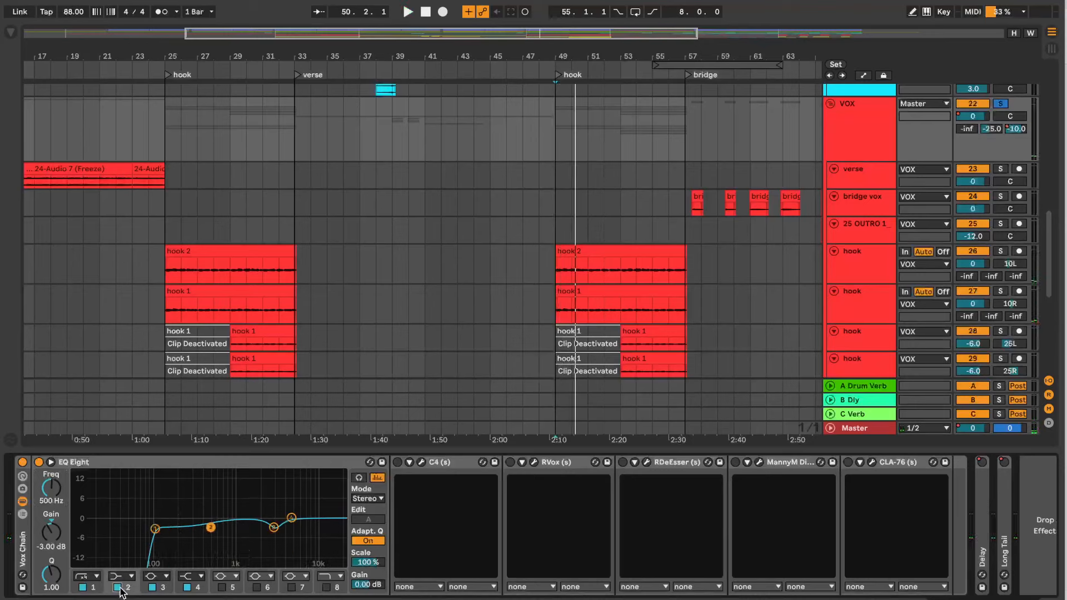
left_click(273, 527)
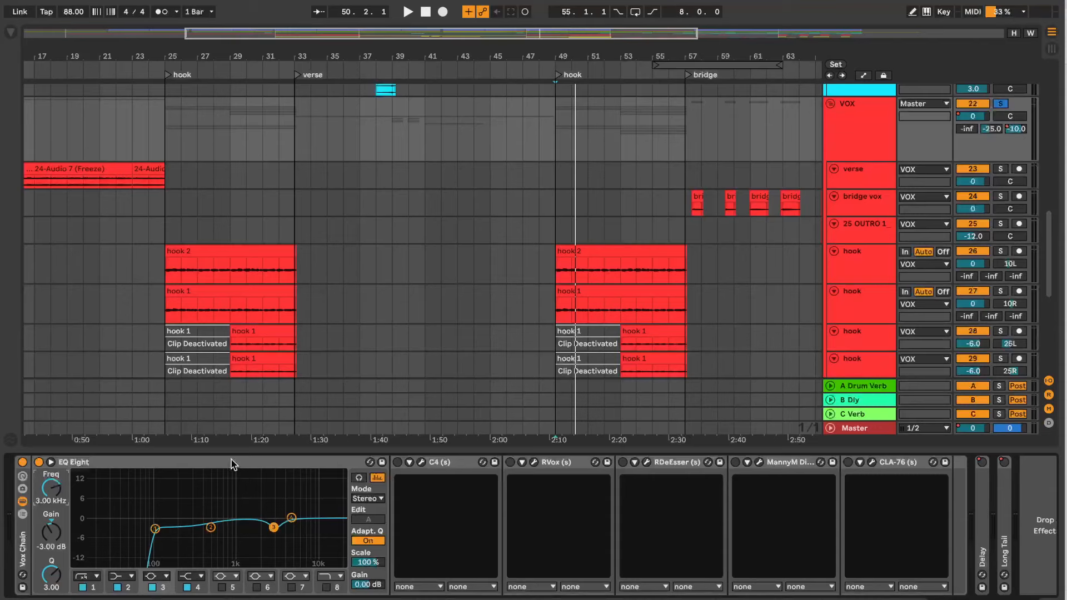
left_click(240, 473)
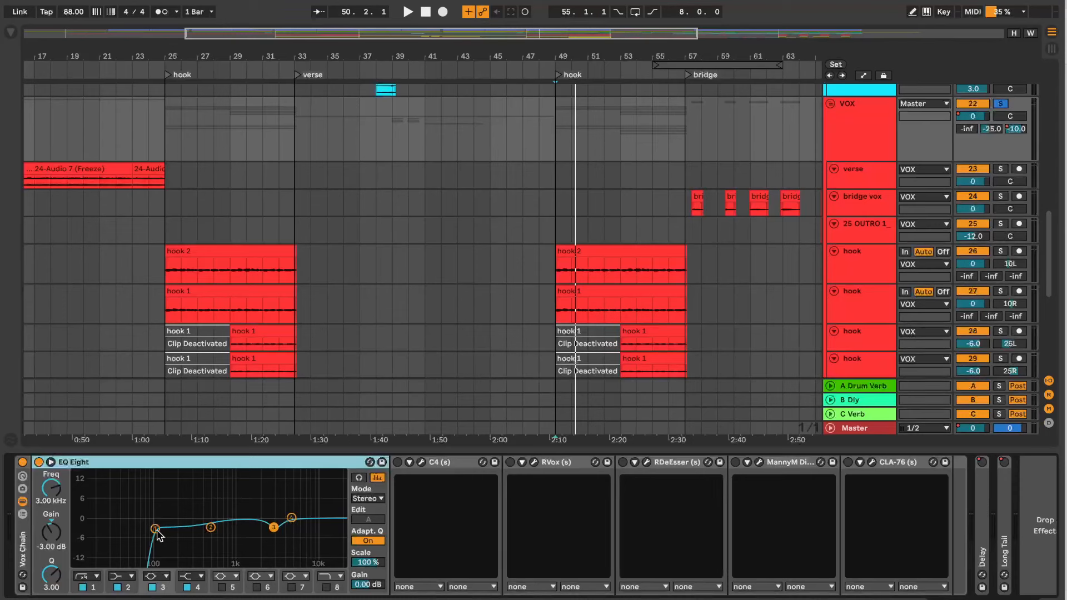
- Turn the C4 multiband processor back on and open its plugin window, placing it clear of the device chain
left_click(459, 465)
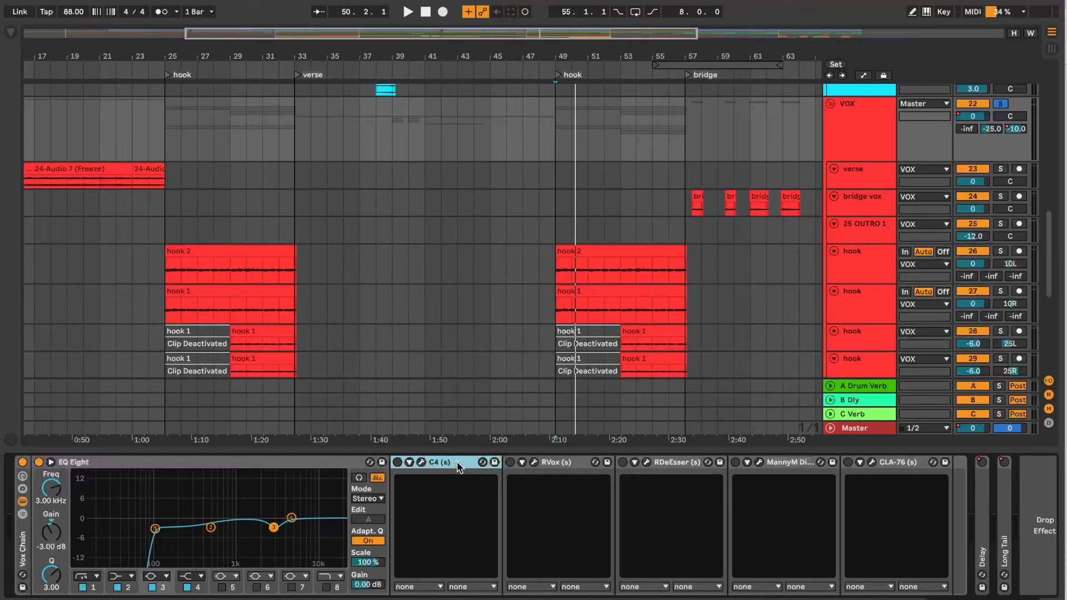
left_click(397, 461)
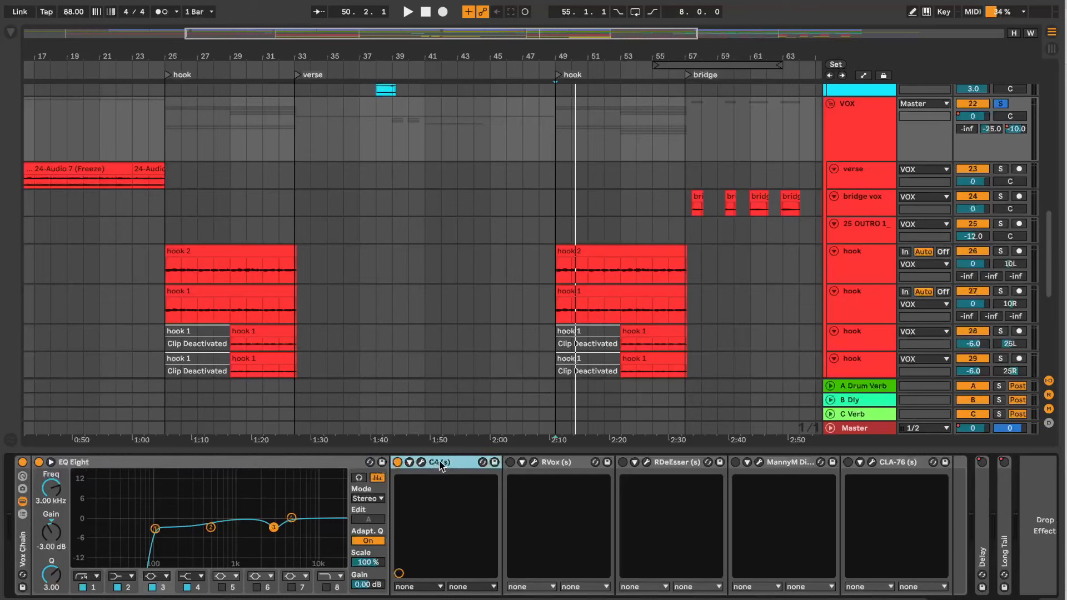
left_click(421, 464)
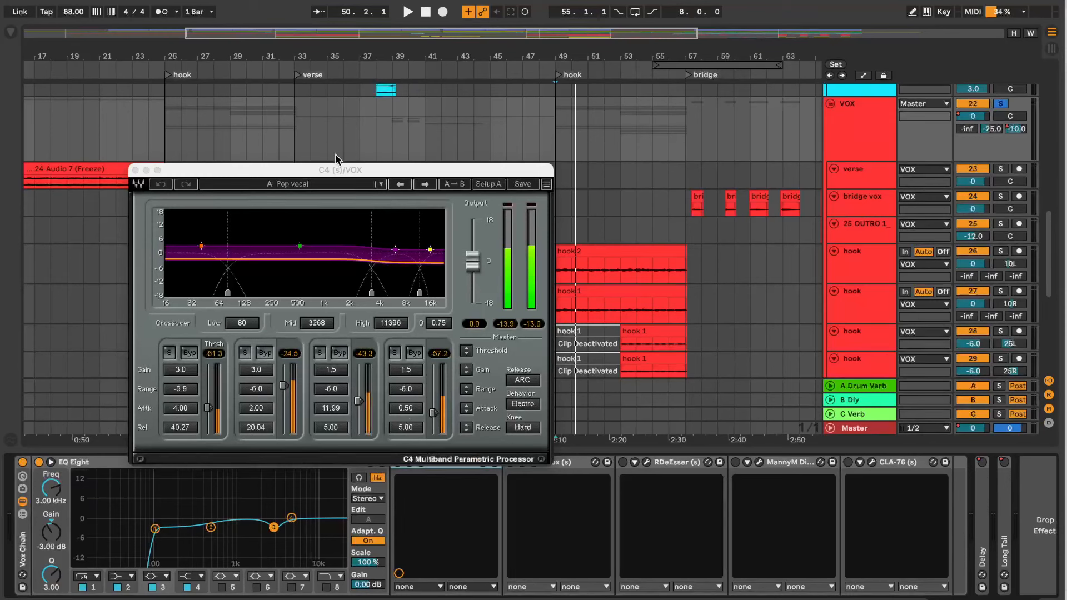
left_click(312, 138)
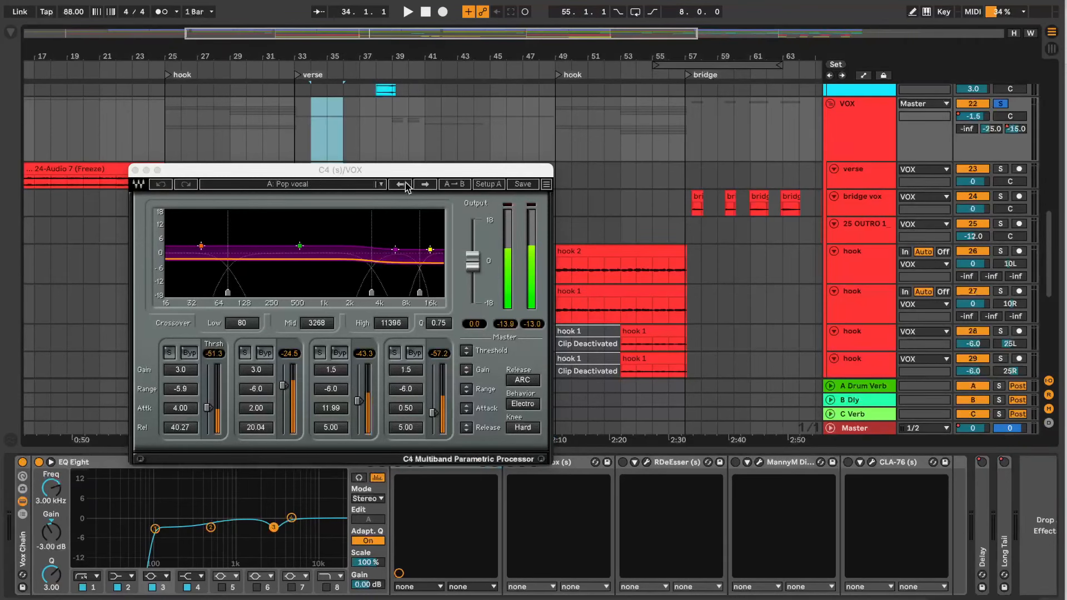
left_click_drag(381, 171, 351, 151)
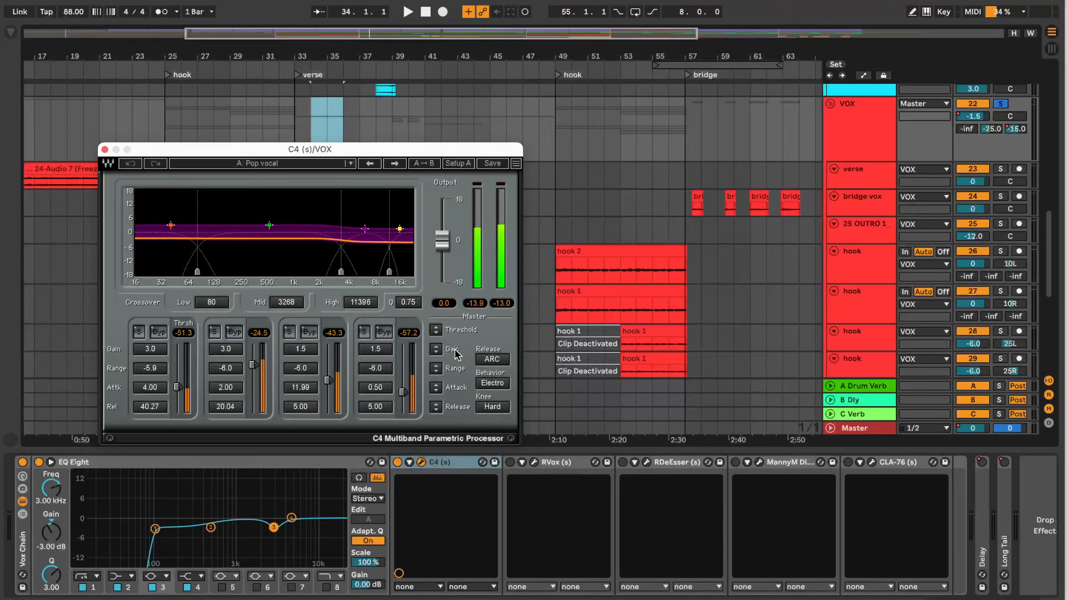
- Start playback, bypass C4 and continue playing the soloed VOX group from the second hook at bar 49
key("space")
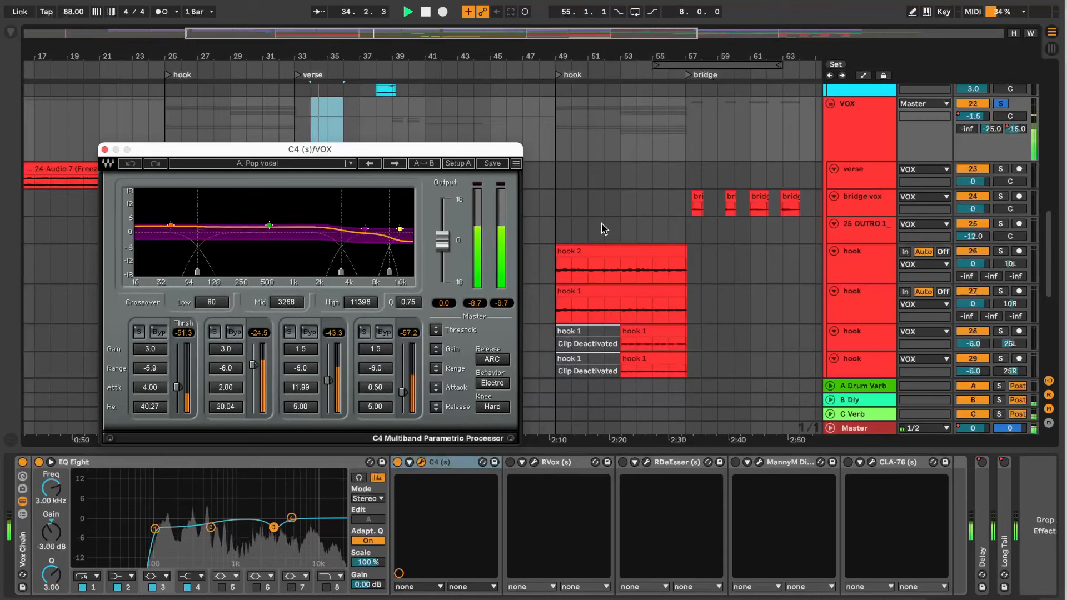
left_click(397, 464)
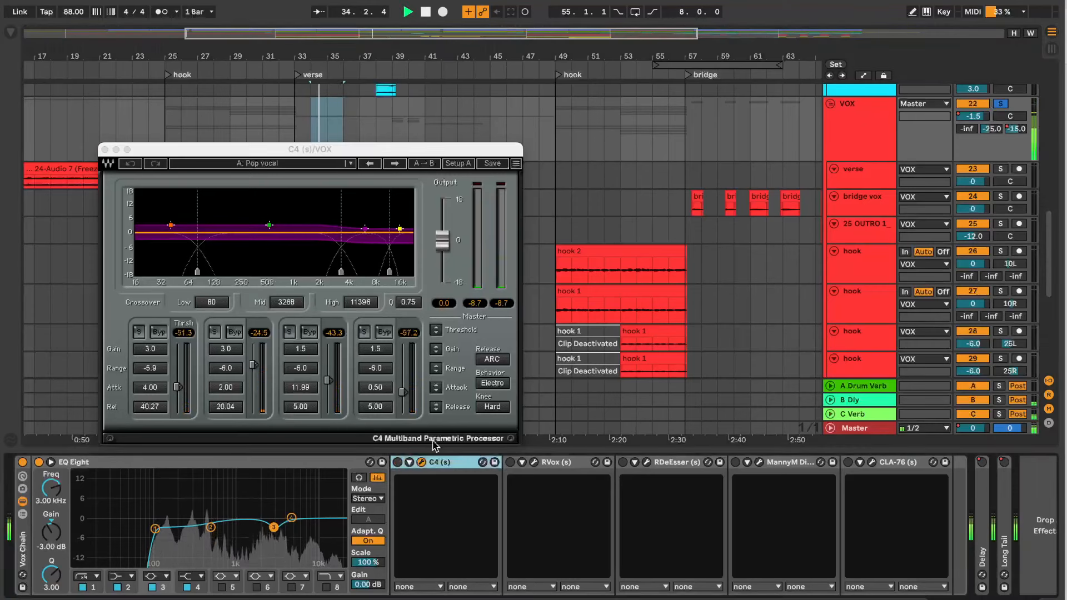
left_click(556, 202)
left_click(860, 133)
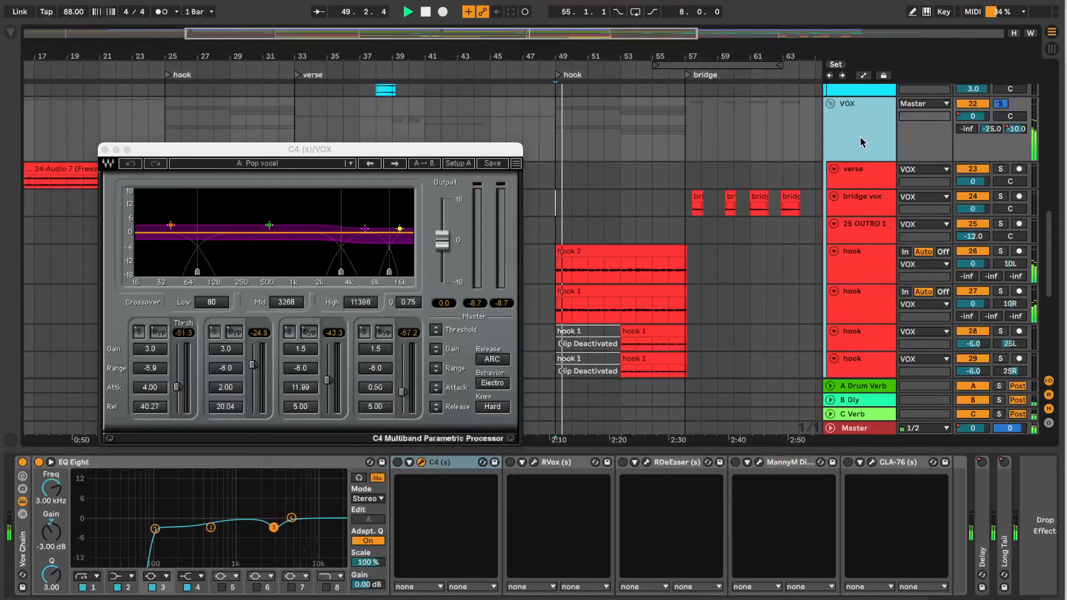
- Turn C4 back on while the second hook plays, and stop playback after hearing the difference
left_click(397, 464)
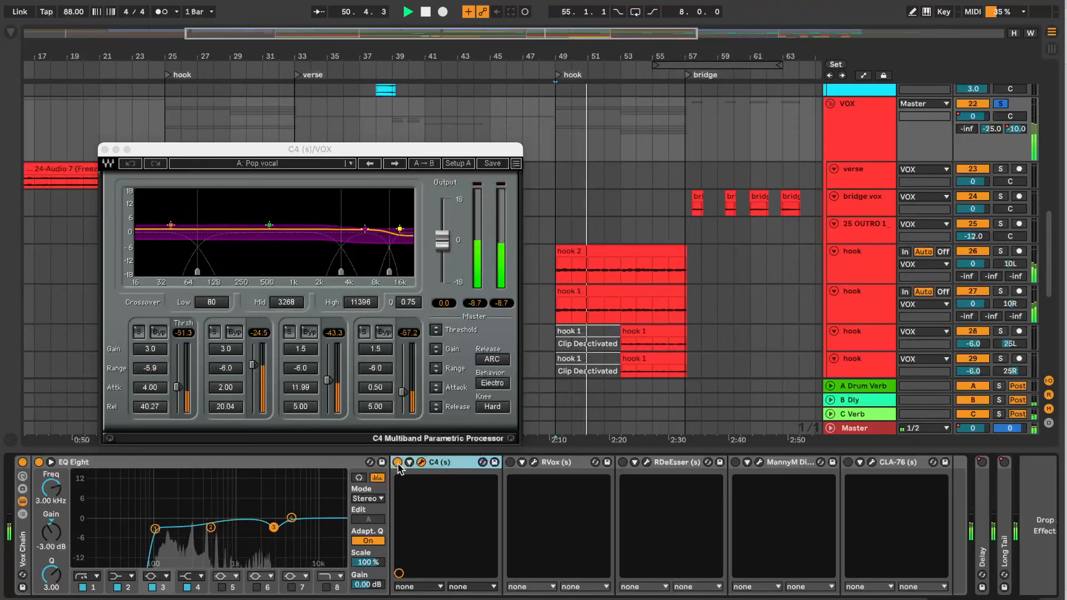
key("space")
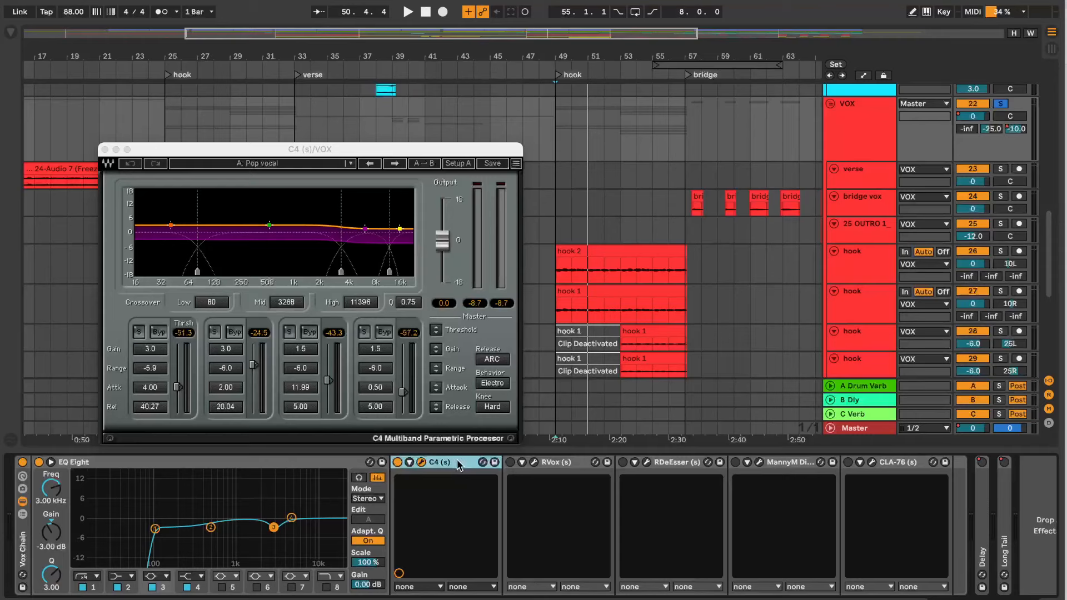
- Turn on RVox with its plugin window replacing C4's, and audition the second hook through it
left_click(565, 463)
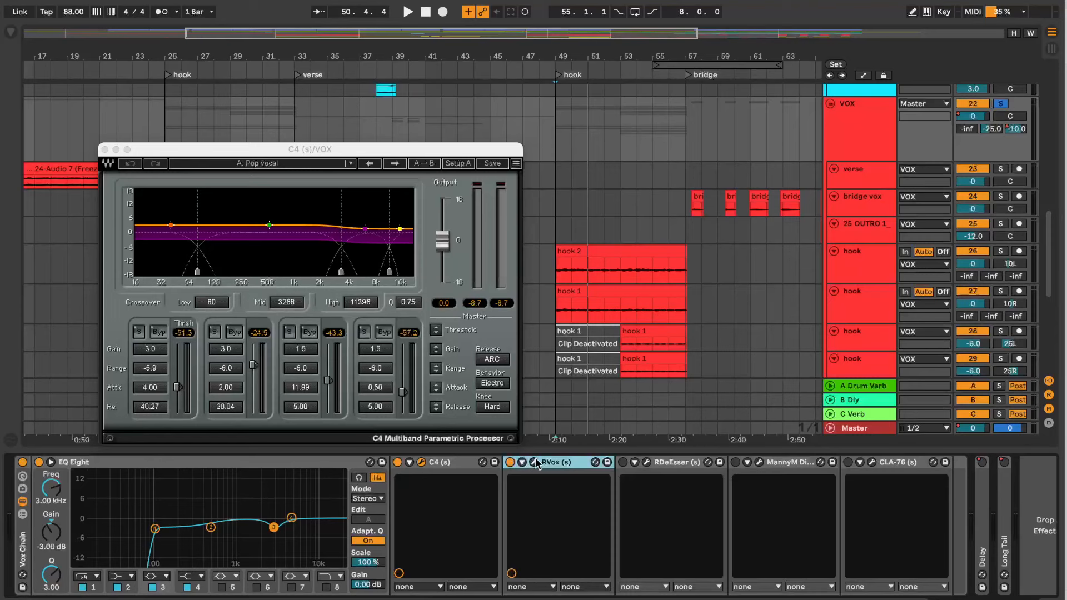
left_click(534, 462)
left_click_drag(259, 151, 290, 146)
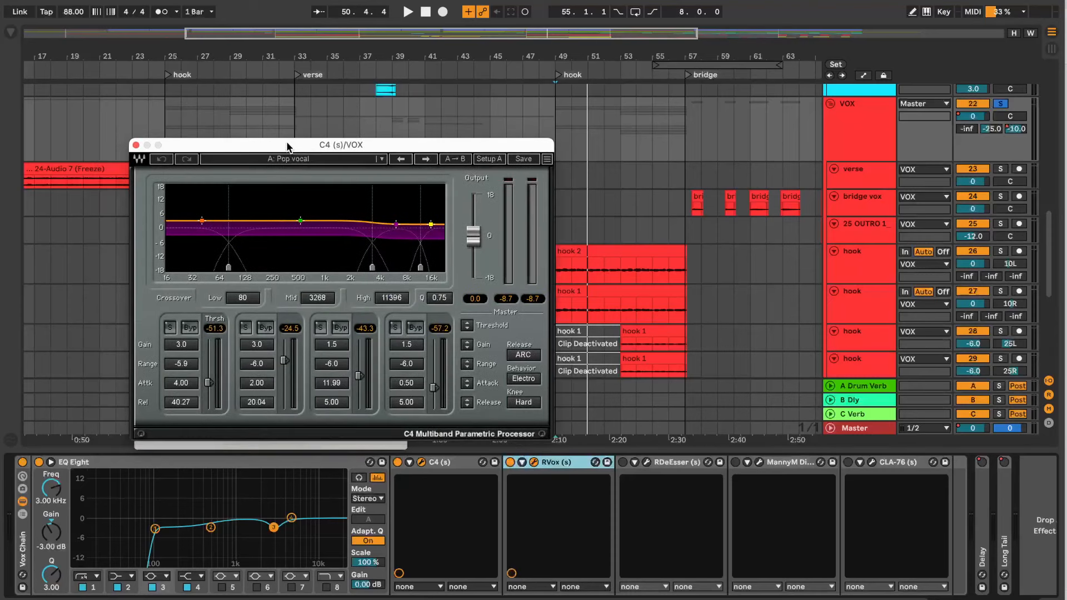
left_click(136, 145)
left_click_drag(259, 179, 310, 167)
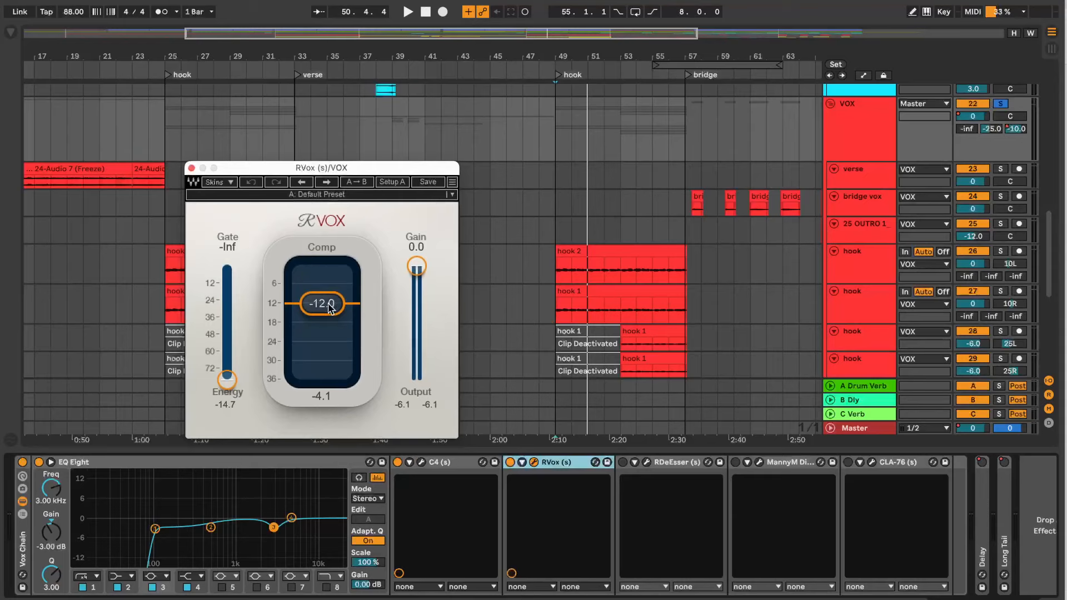
key("space")
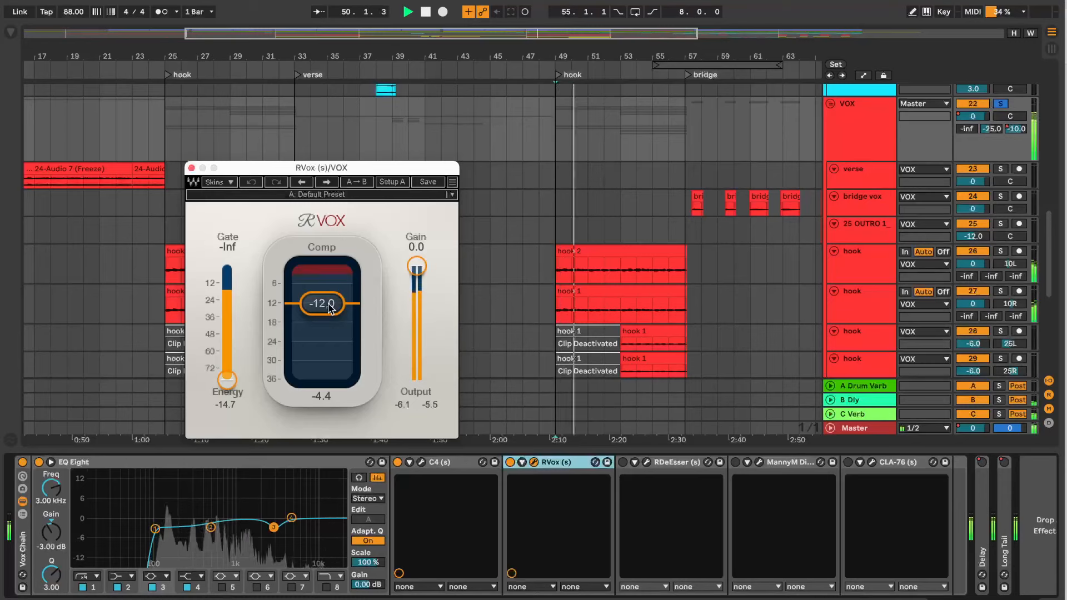
key("space")
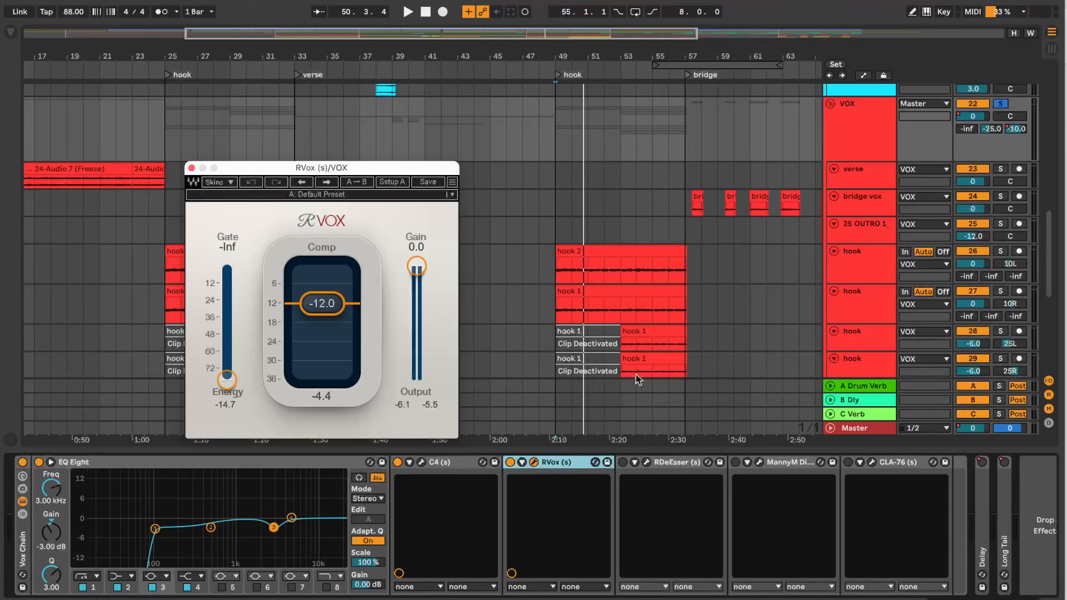
- Turn on RDeEsser and open its plugin window, placing it clear of the device chain
left_click(627, 467)
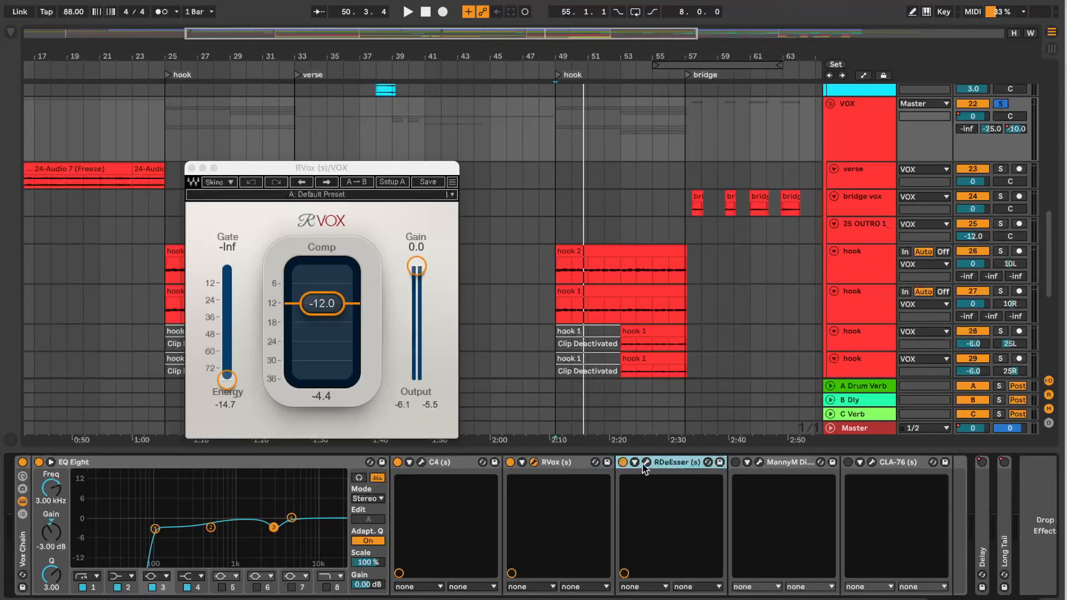
left_click(646, 462)
left_click_drag(315, 191, 335, 147)
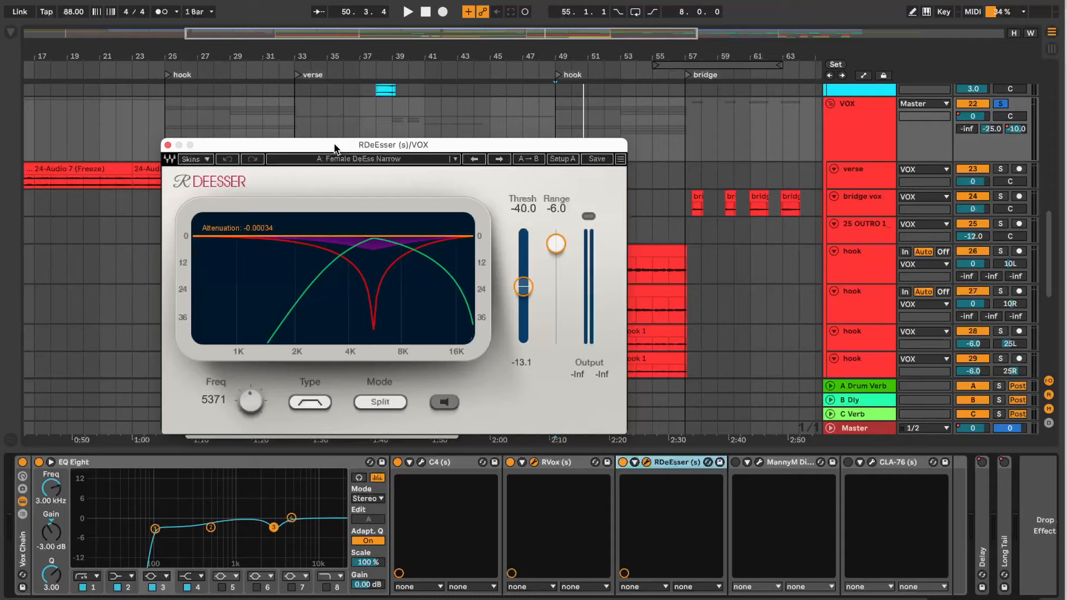
- Audition the second hook with RDeEsser's sidechain monitoring on, and switch it off during playback to hear the full de-essed vocal
left_click(248, 410)
left_click(446, 404)
key("space")
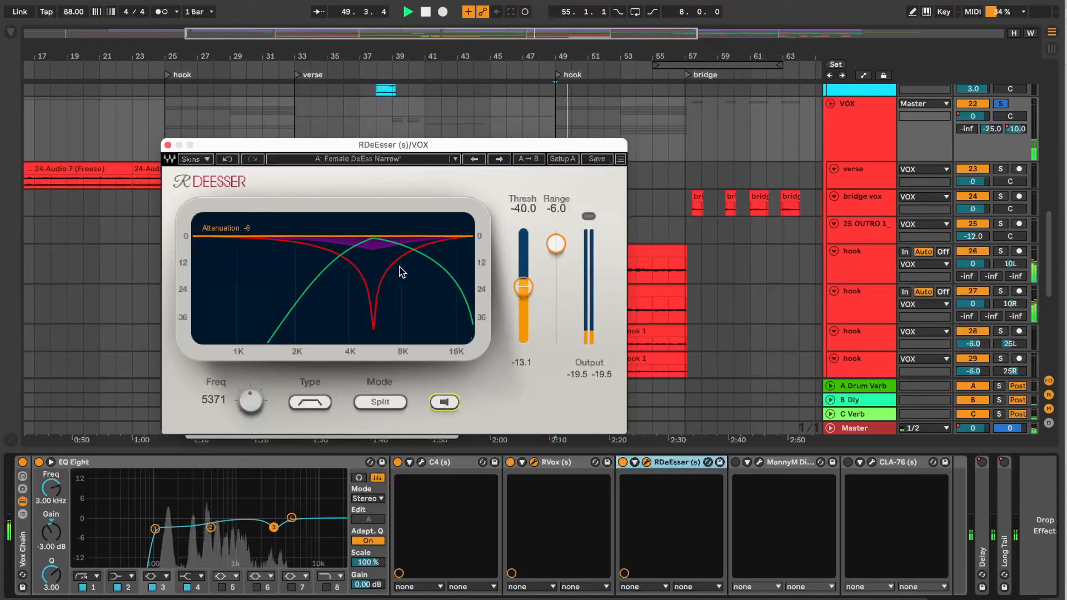
key("space")
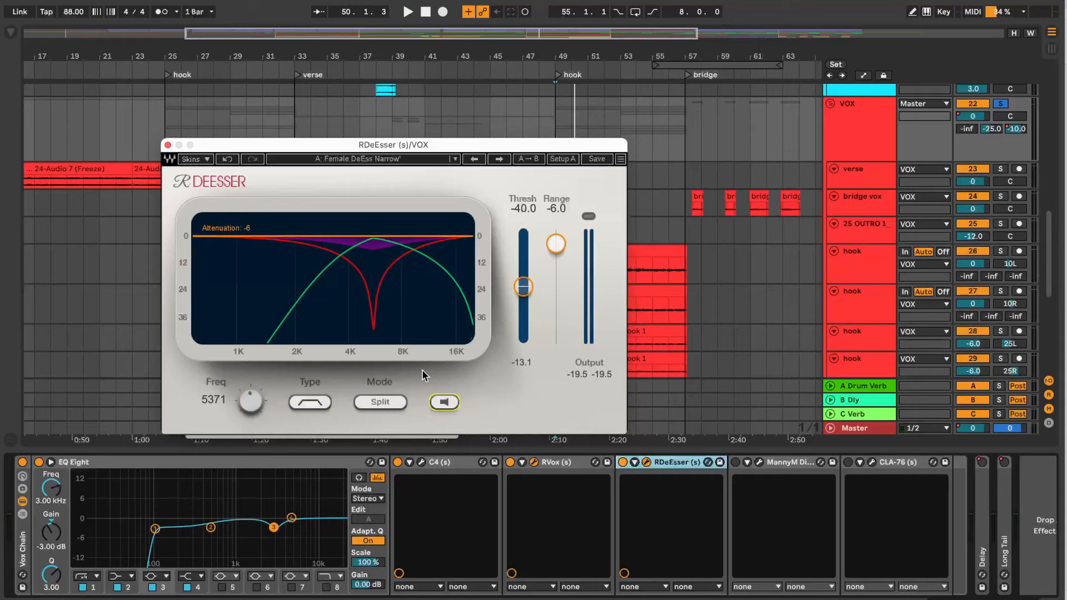
key("space")
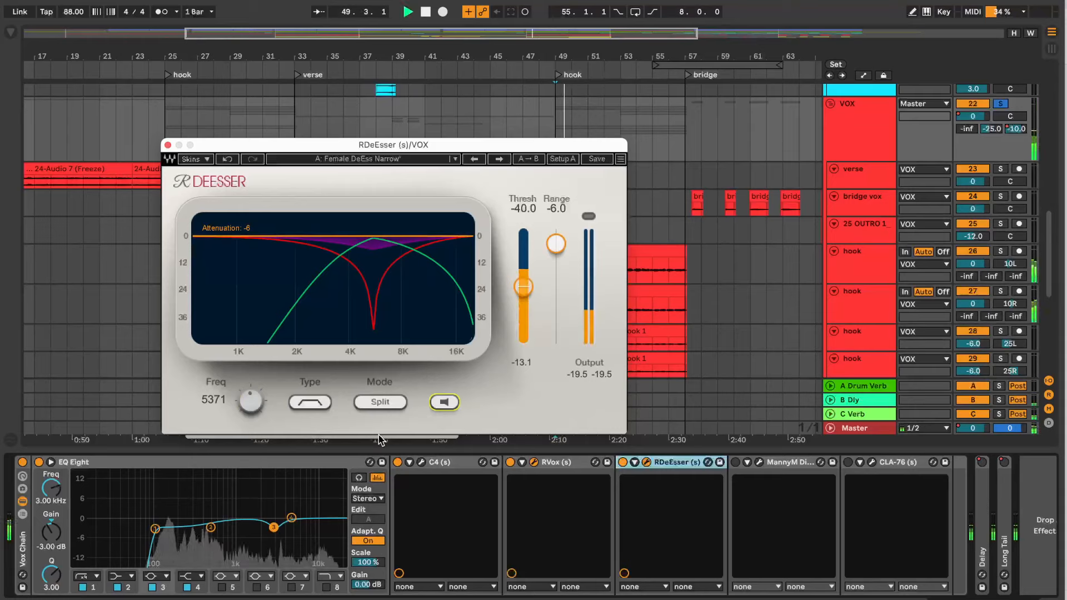
left_click(444, 403)
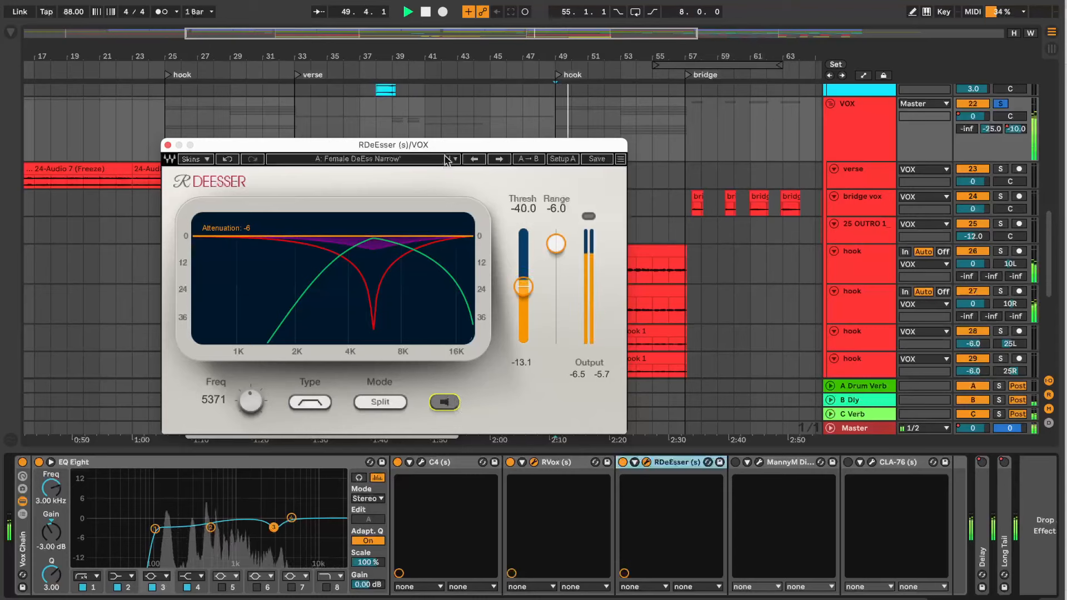
key("space")
- Turn on the MannyM Distortion device and close the RDeEsser and RVox plugin windows
left_click_drag(412, 147, 411, 129)
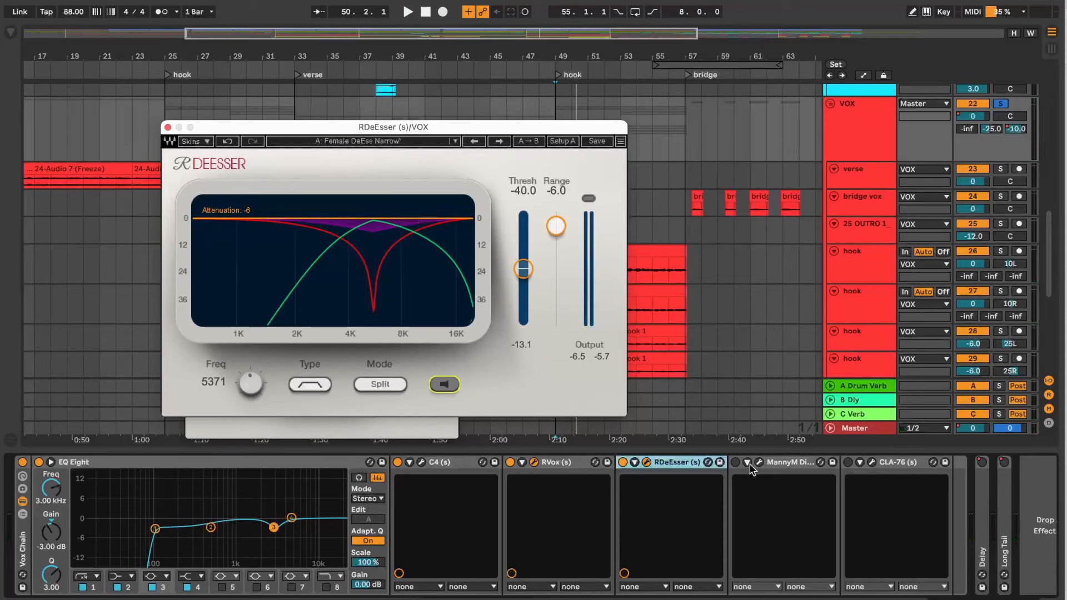
left_click(735, 463)
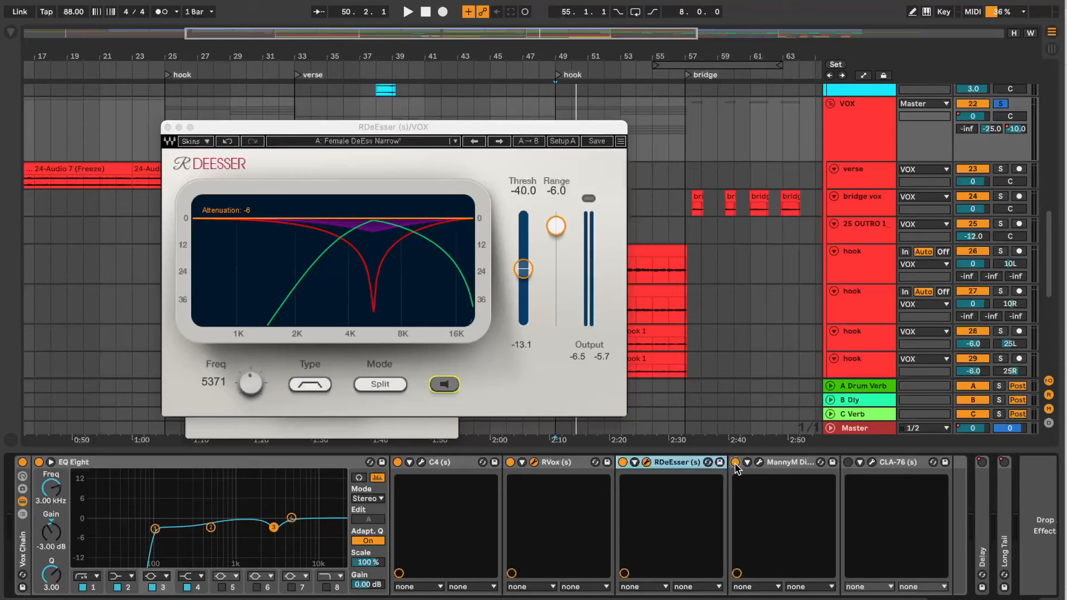
left_click(168, 127)
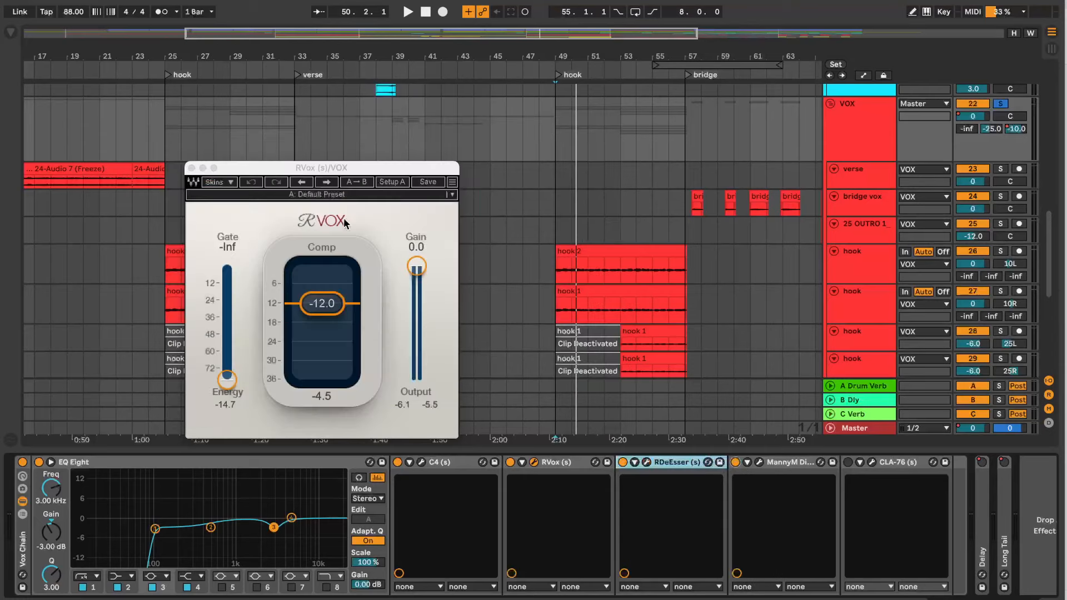
left_click(191, 167)
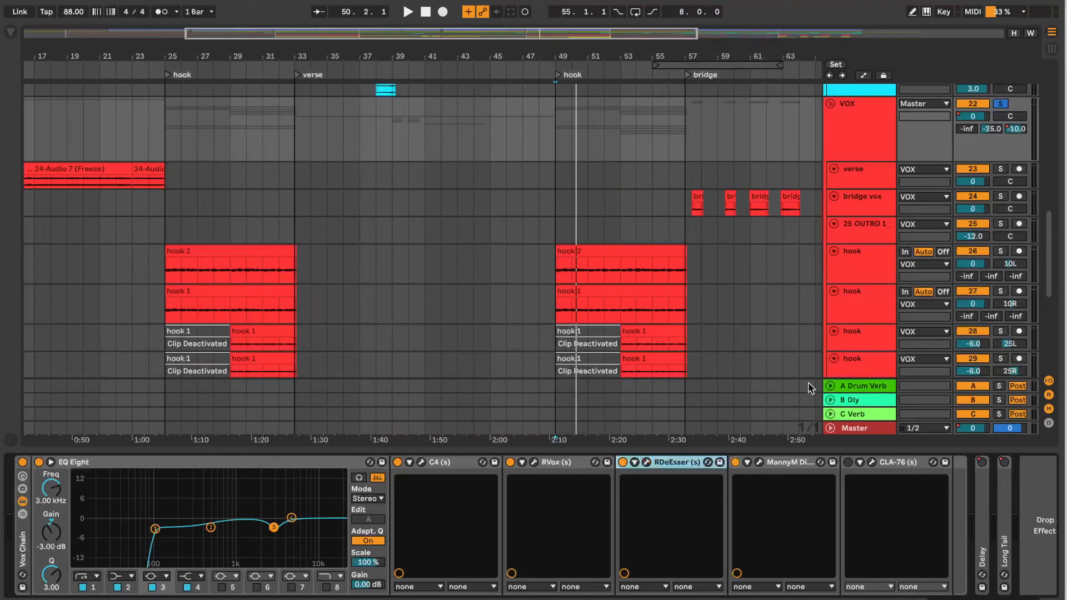
- Open MannyM Distortion's plugin window and locate the Exciter preset among the Other factory presets, without loading a different one
left_click(765, 462)
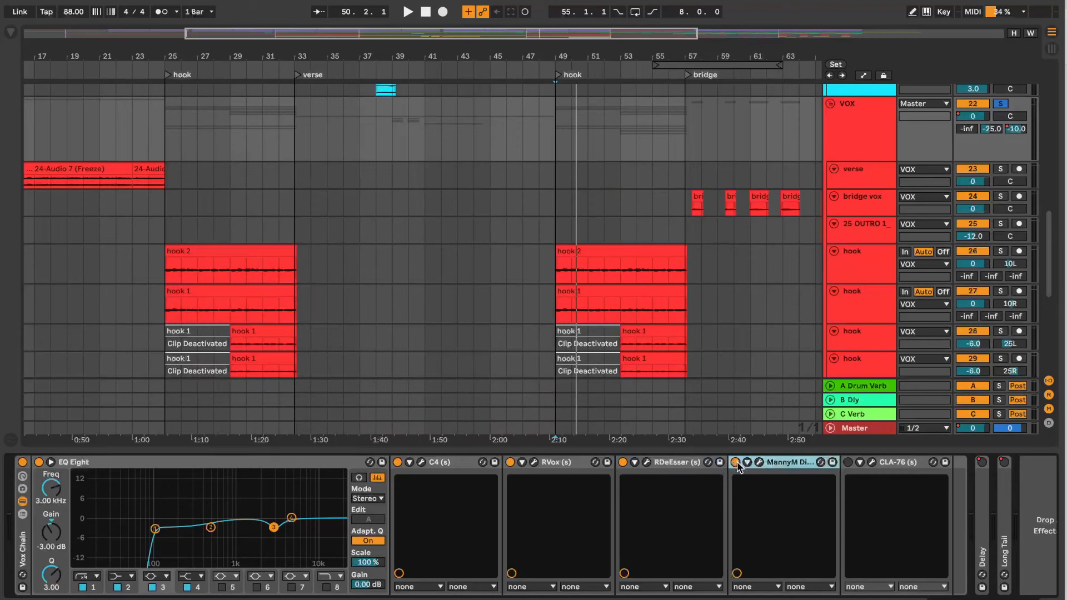
left_click(759, 463)
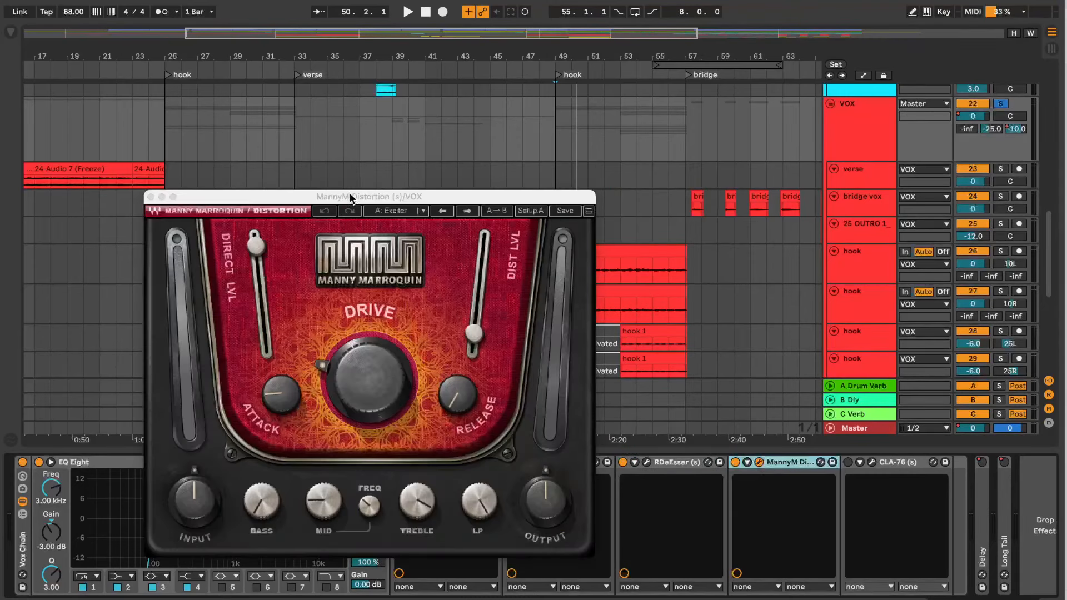
left_click_drag(352, 196, 402, 119)
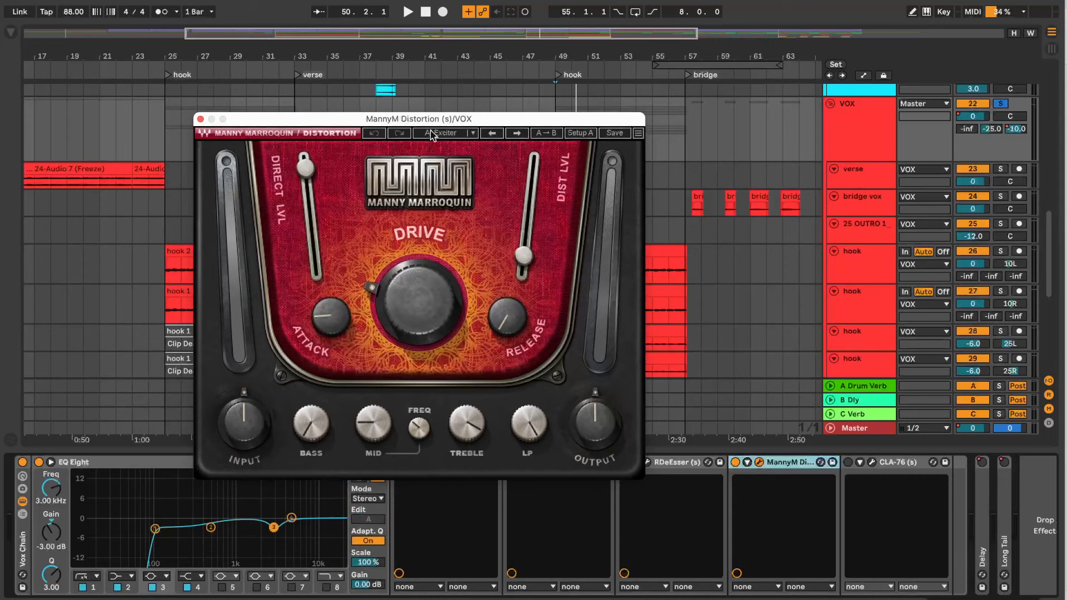
left_click(449, 136)
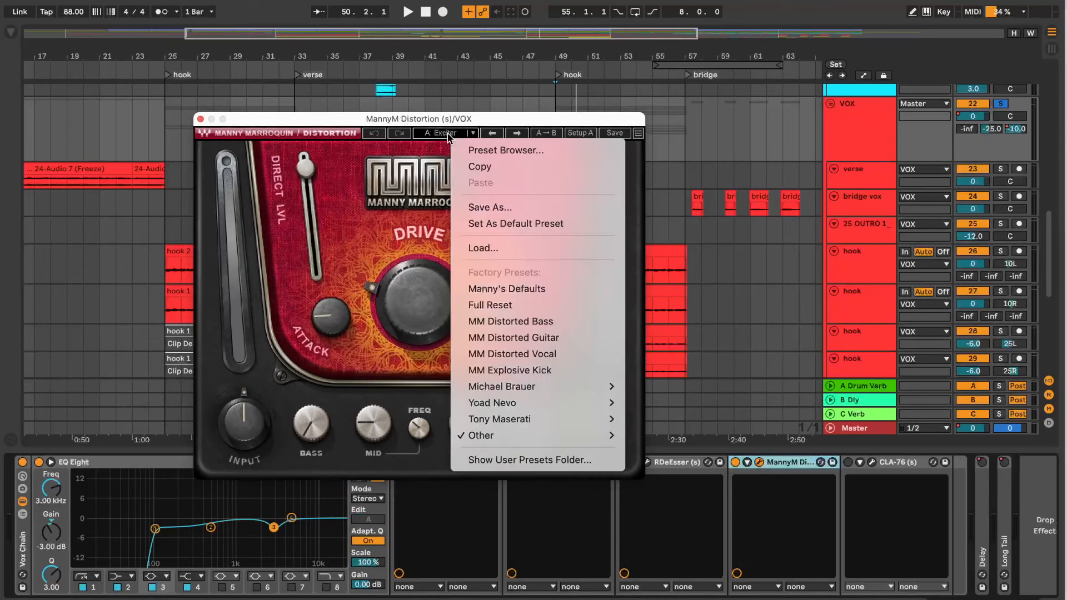
mouse_move(556, 435)
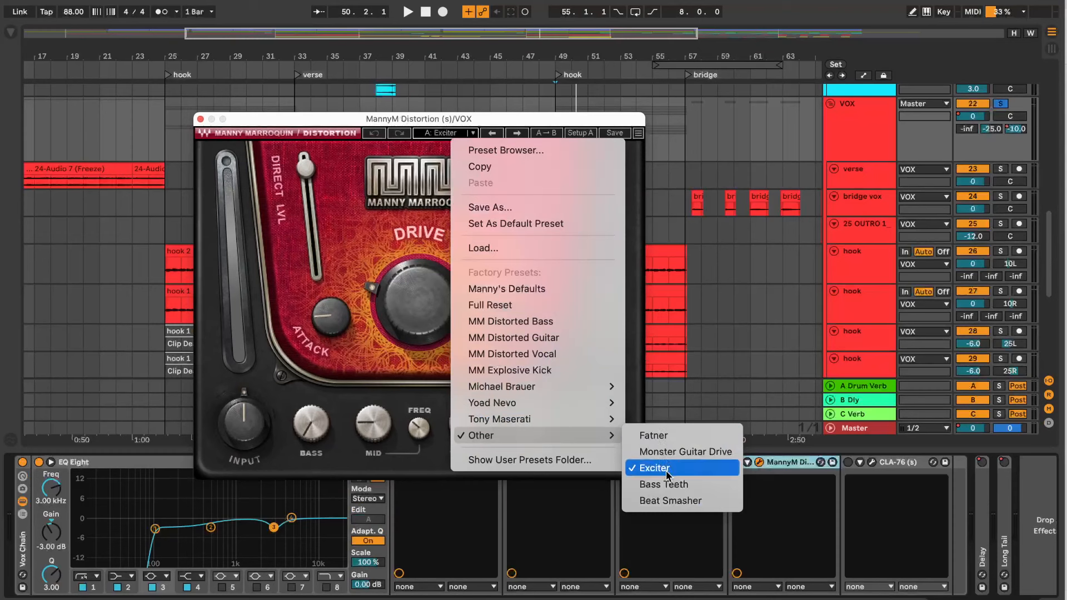
left_click(334, 125)
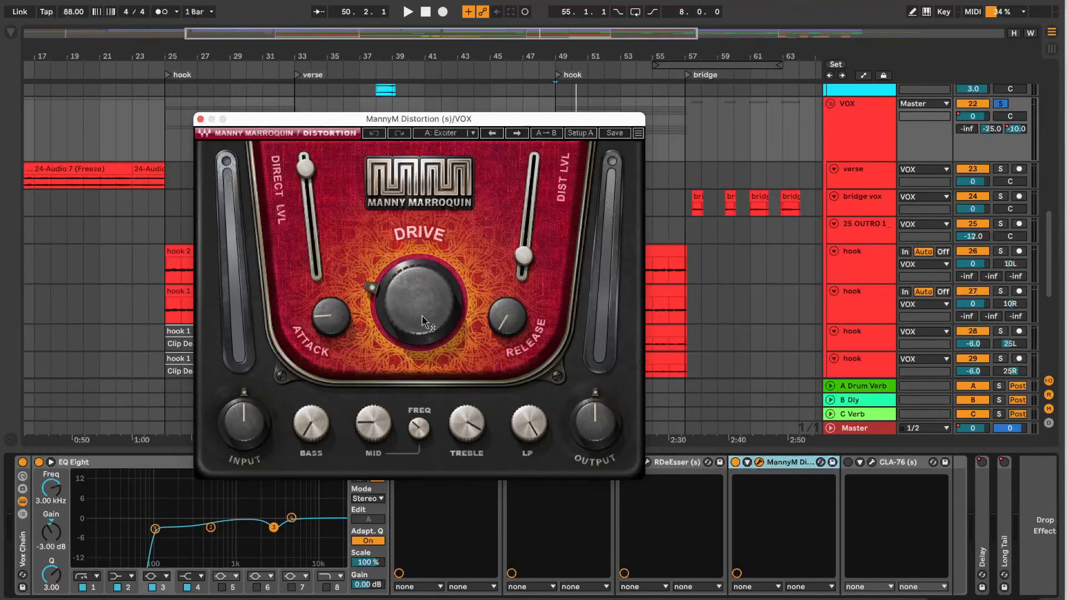
- Try MannyM Distortion's Drive at 100 during playback and reset it to 25
mouse_move(429, 325)
key("space")
left_click_drag(425, 319, 425, 272)
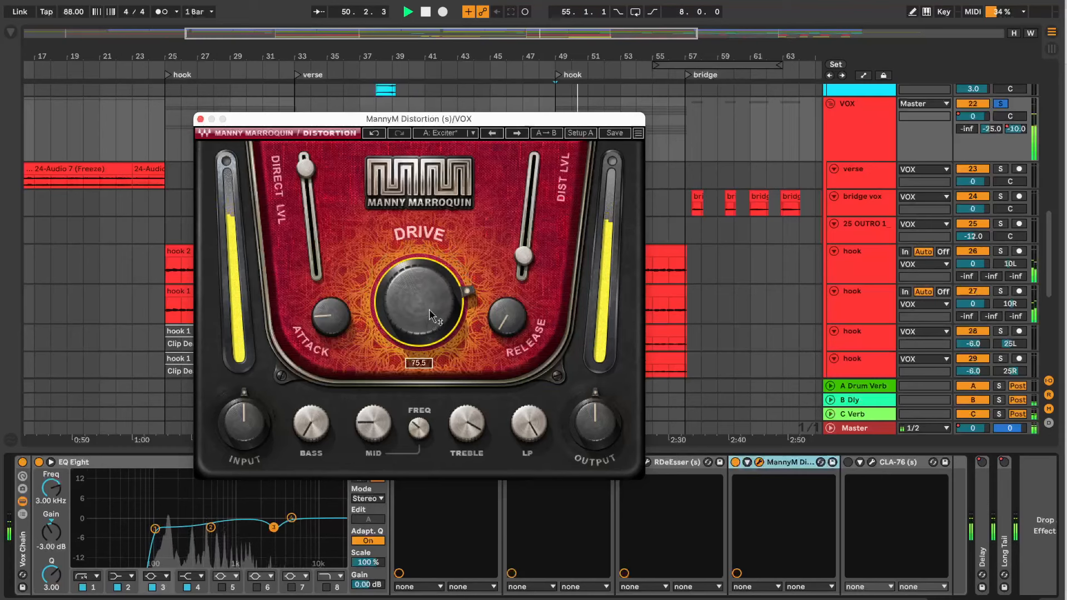
left_click_drag(429, 314, 435, 306)
key("space")
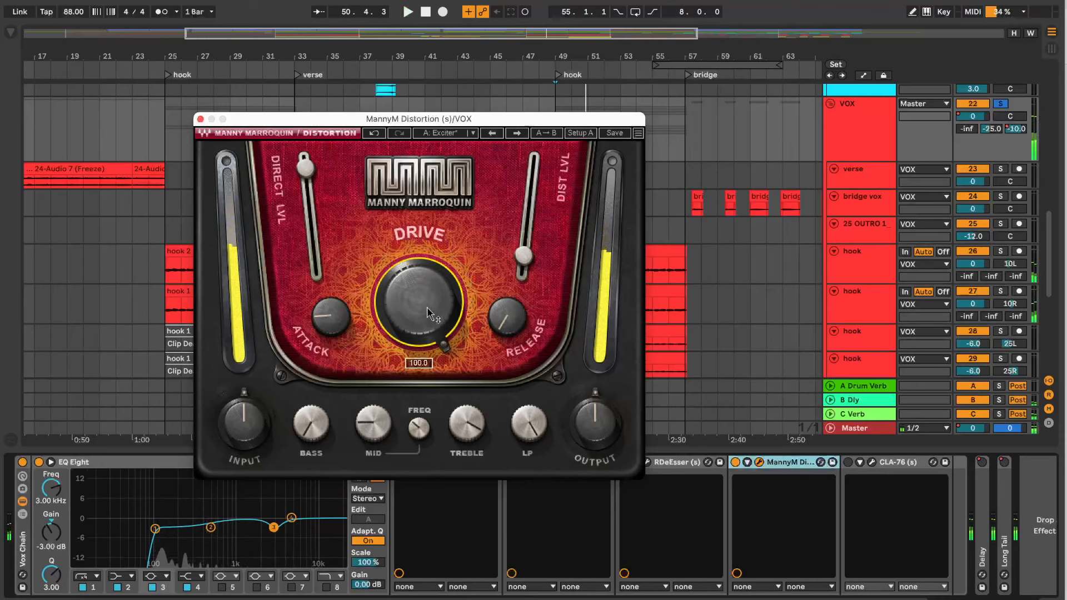
left_click(431, 316, "alt")
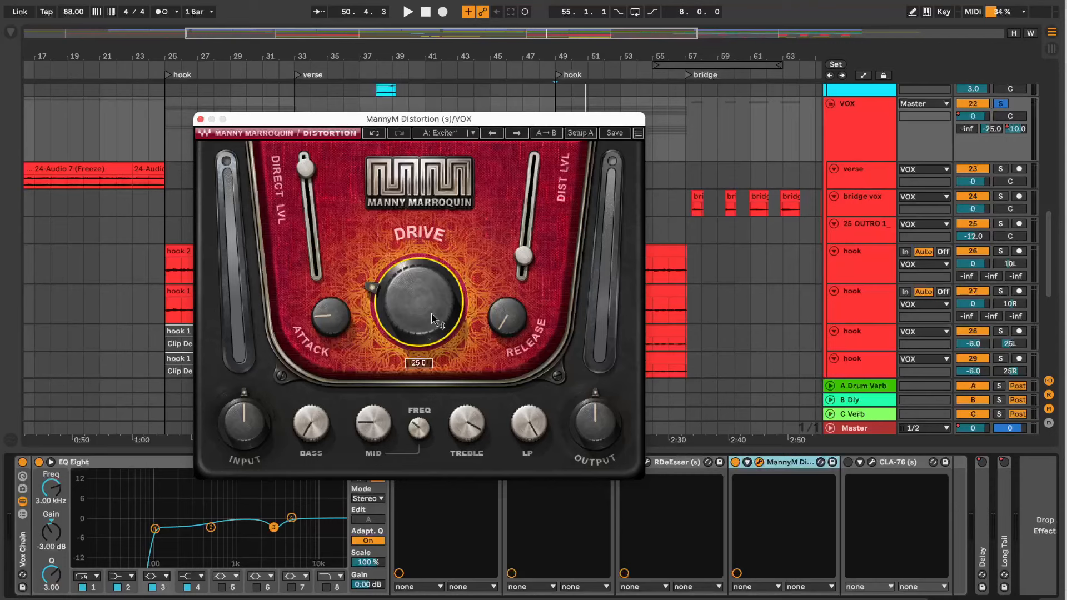
- Compare the second hook with MannyM Distortion on and bypassed, leaving the device on
key("space")
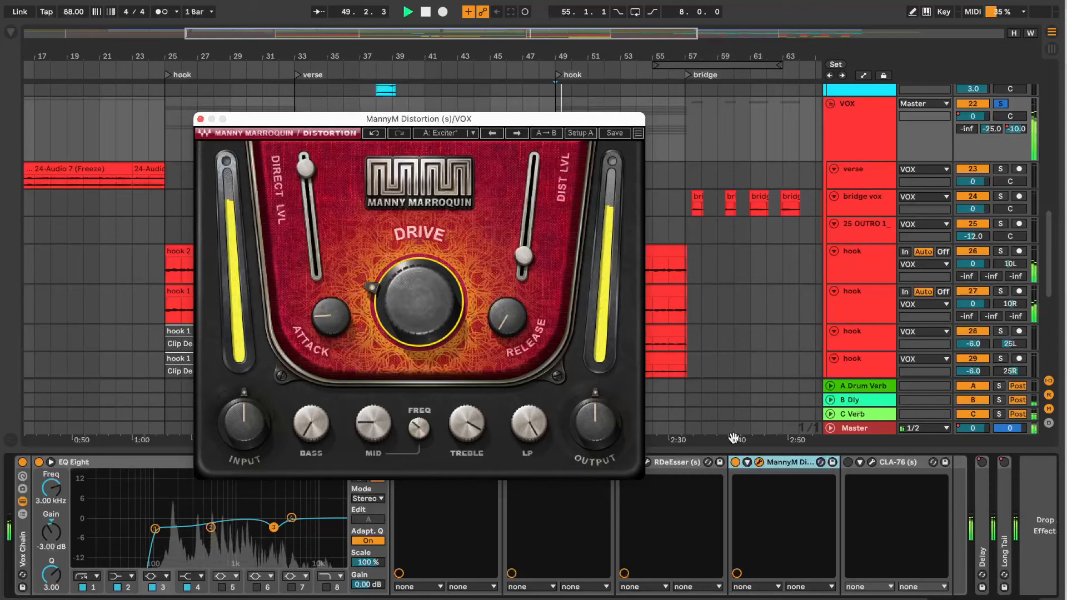
key("space")
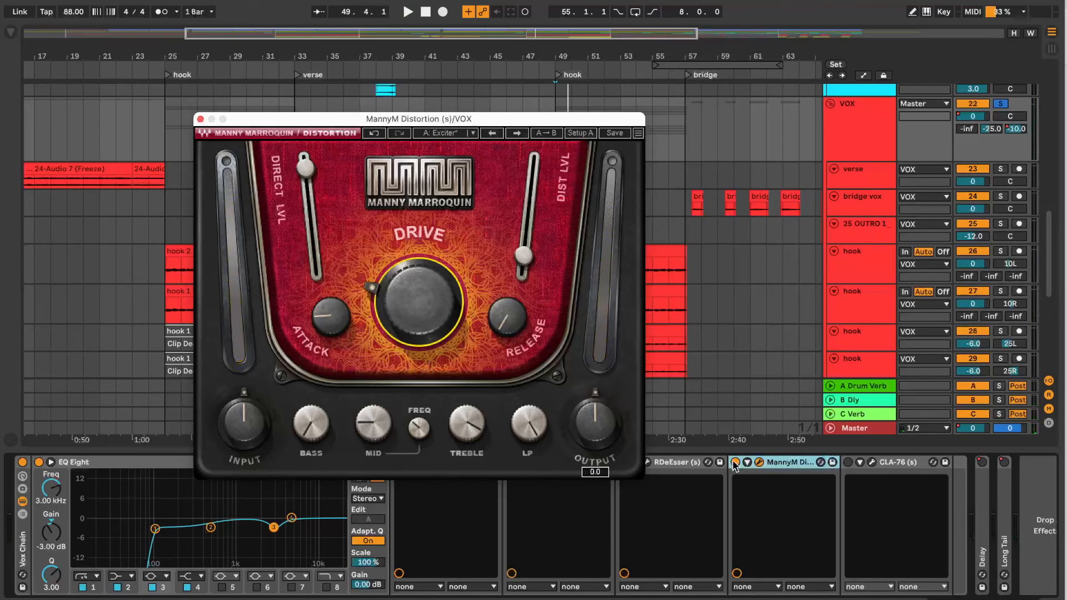
left_click(736, 464)
key("space")
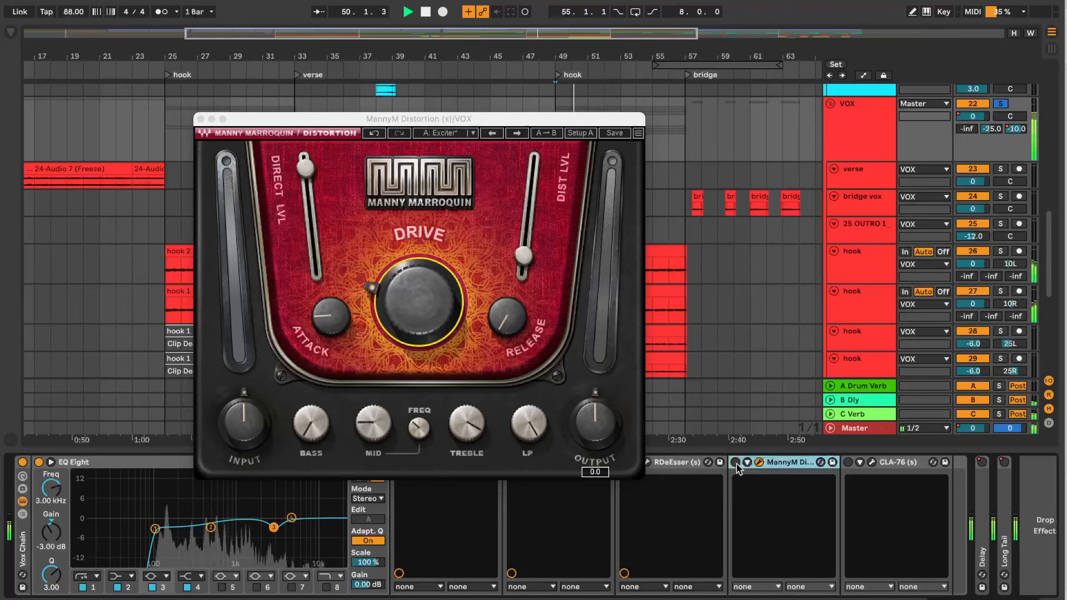
left_click(735, 463)
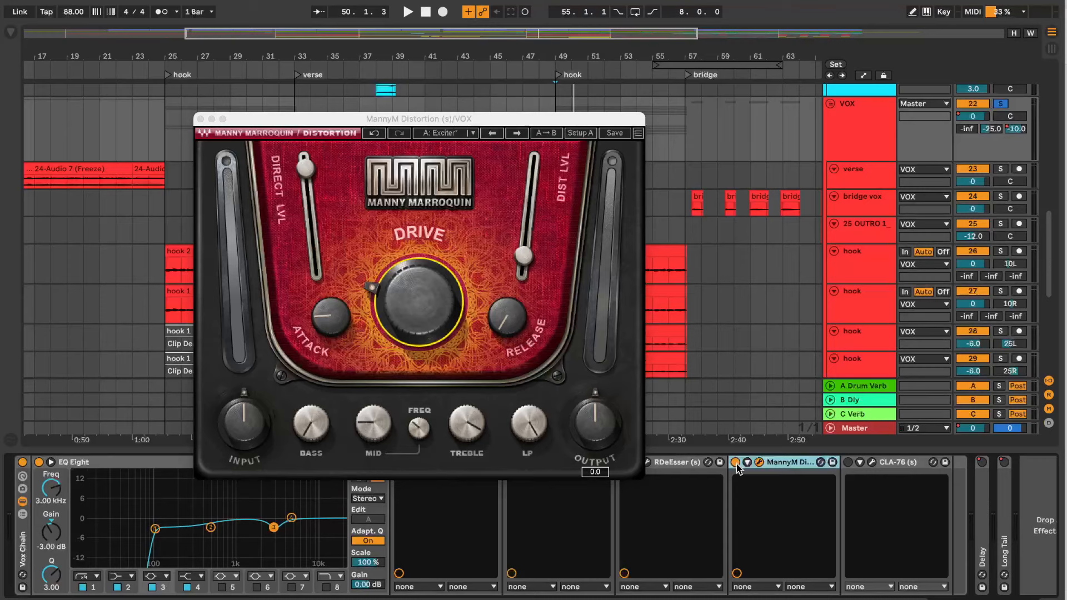
- Close the MannyM Distortion window and review the chain by selecting each device in turn from EQ Eight to MannyM Distortion
left_click(201, 119)
left_click(197, 463)
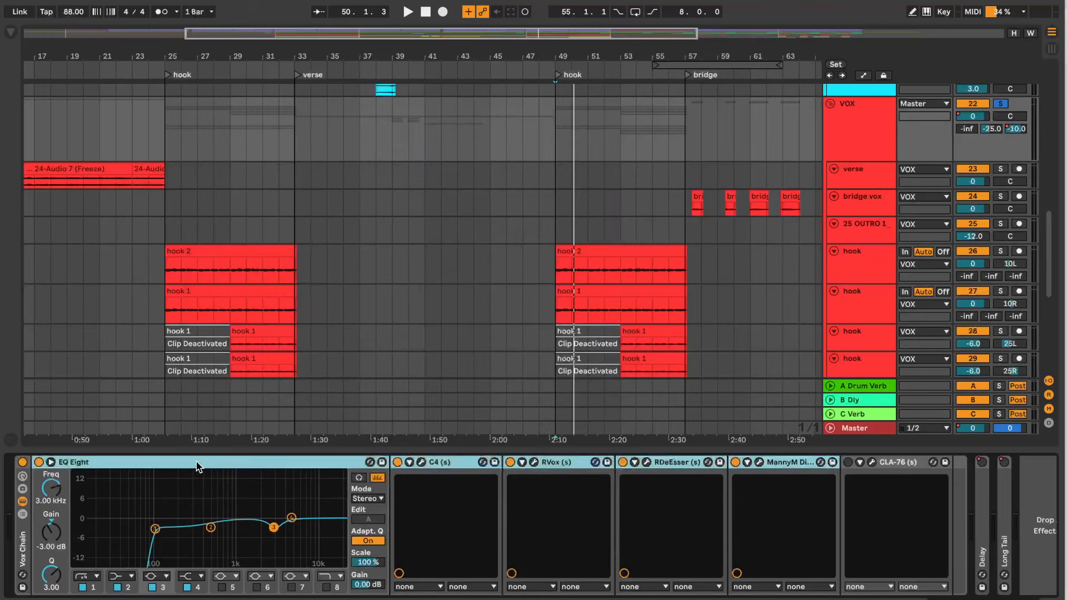
left_click(447, 462)
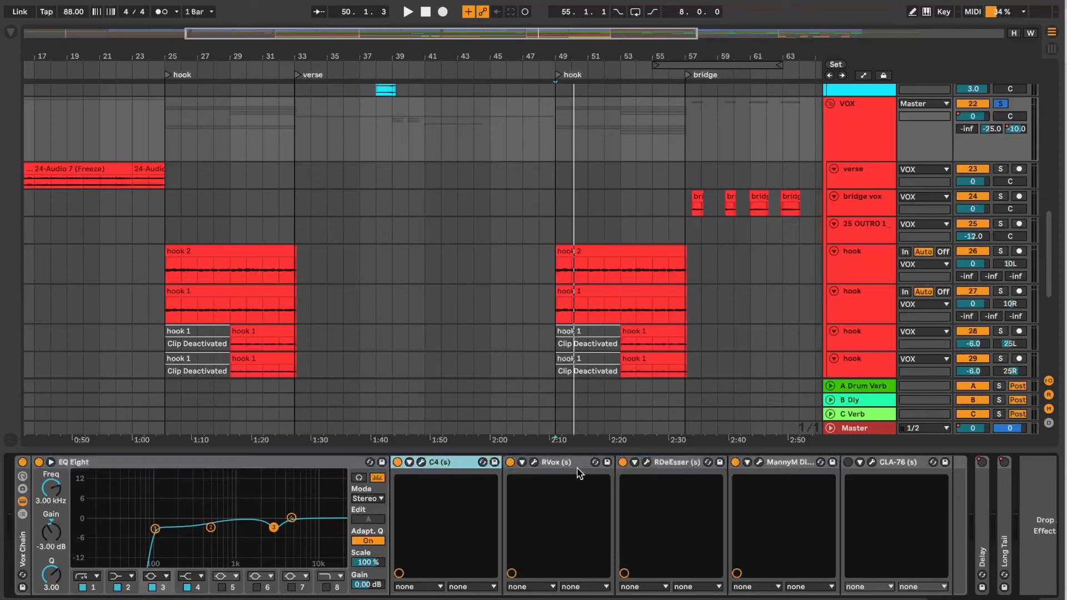
left_click(576, 472)
left_click(654, 464)
left_click(791, 466)
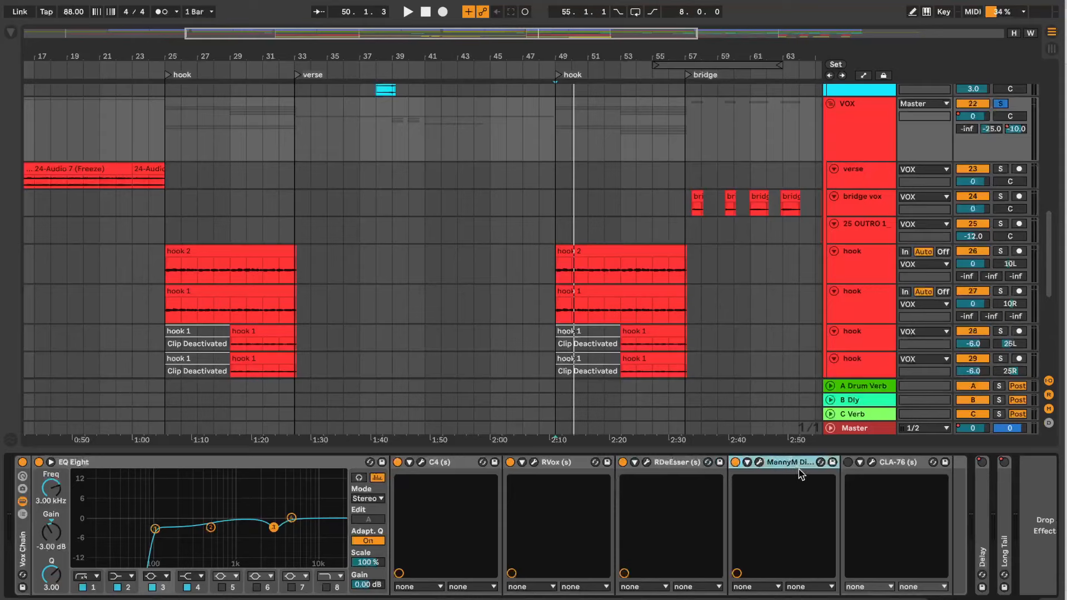
- Turn on the CLA-76 compressor and open its plugin window
left_click(897, 466)
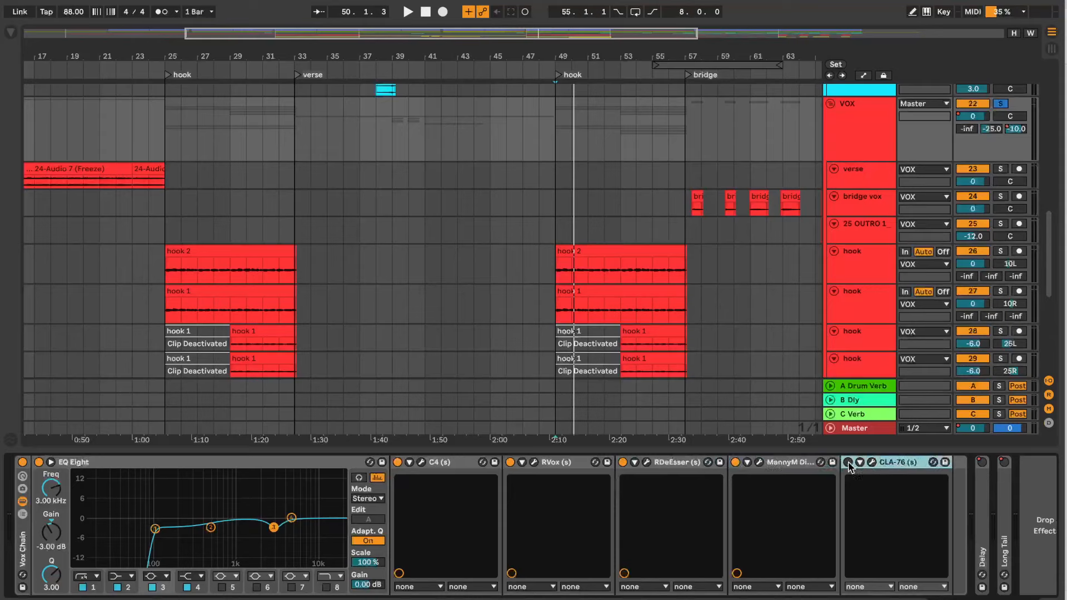
left_click(872, 462)
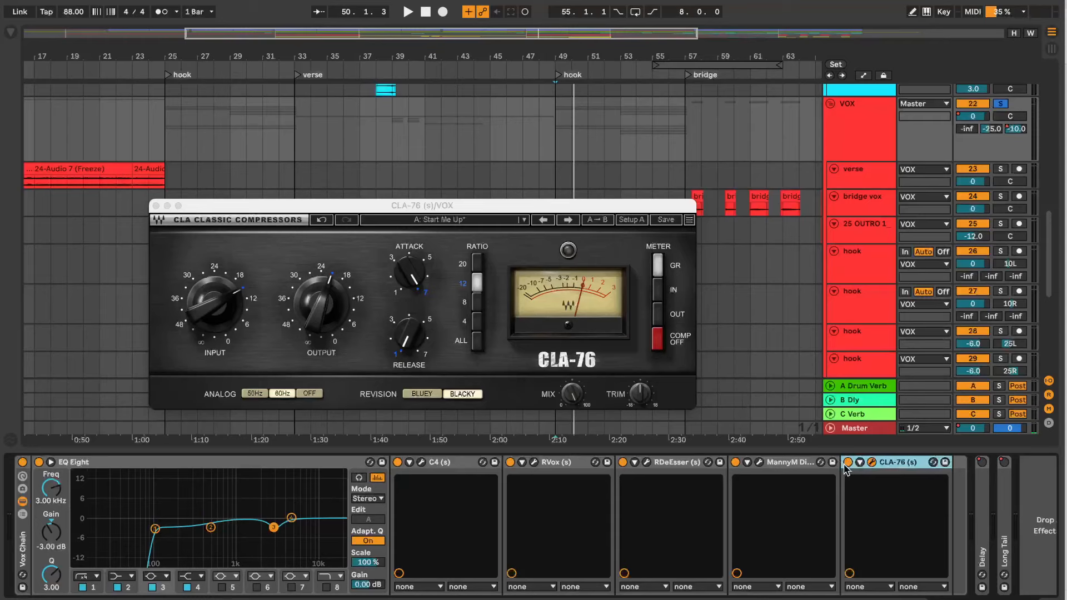
- Audition the second hook's soloed vocals with CLA-76 on, and take the VOX group out of solo
key("space")
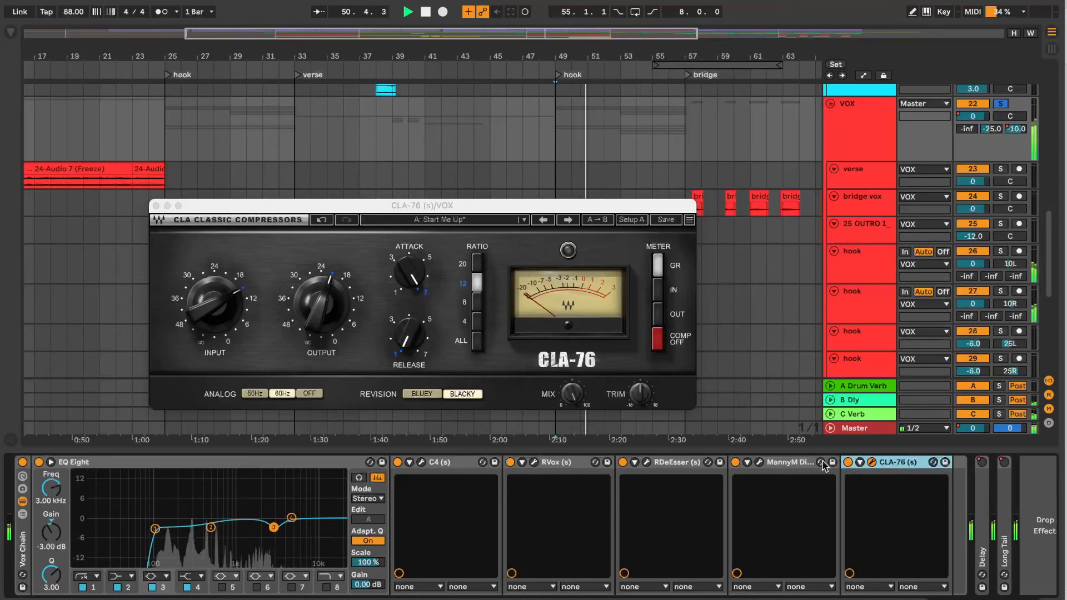
key("space")
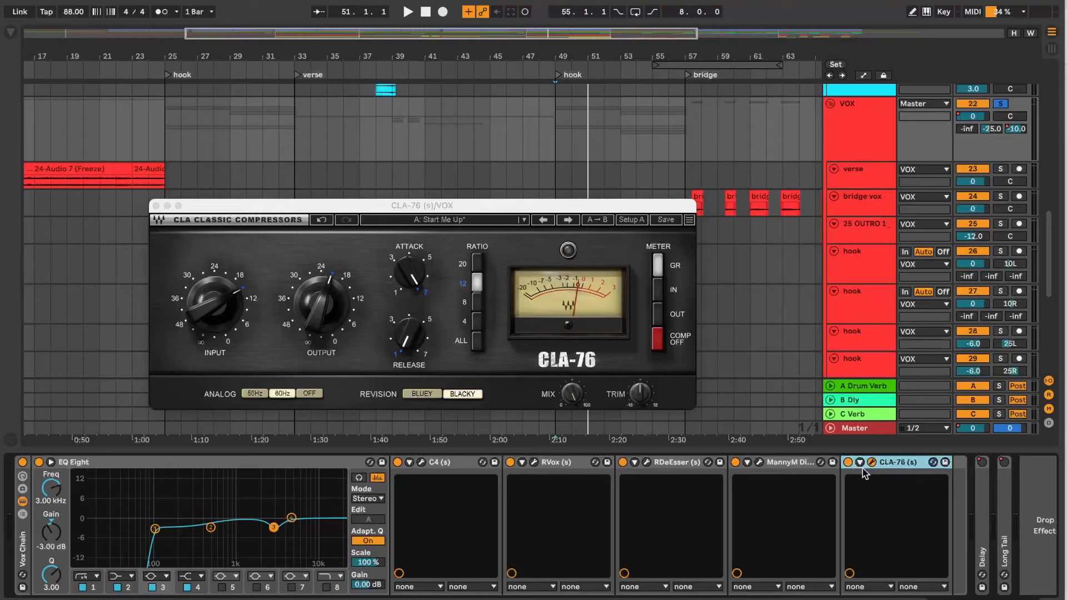
left_click(1005, 104)
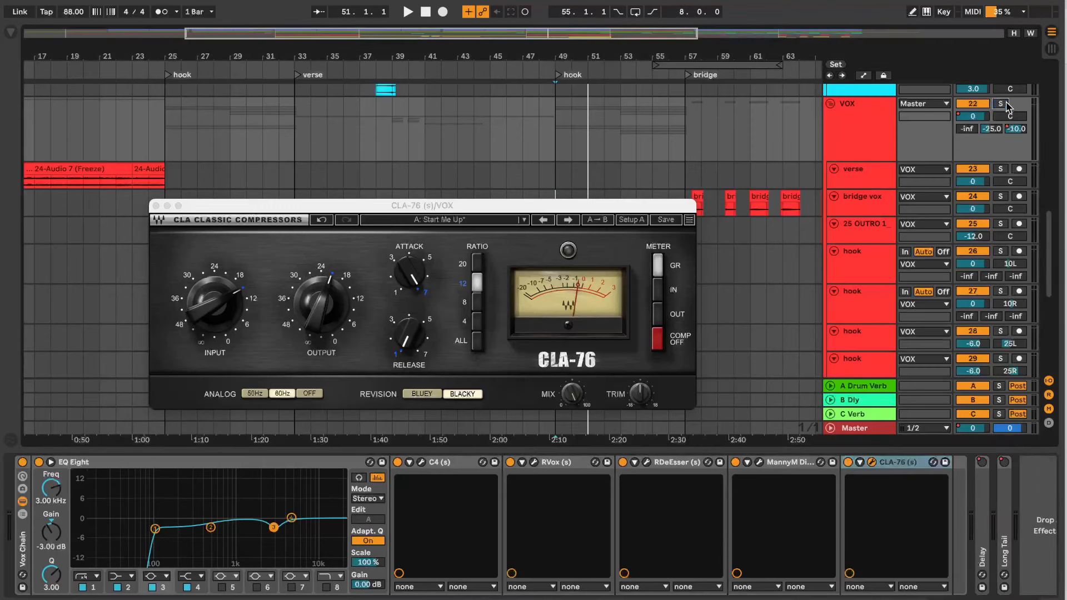
- Compare the second hook in the full mix with CLA-76 on and bypassed, leave it on, and select the whole Vox Chain rack
key("space")
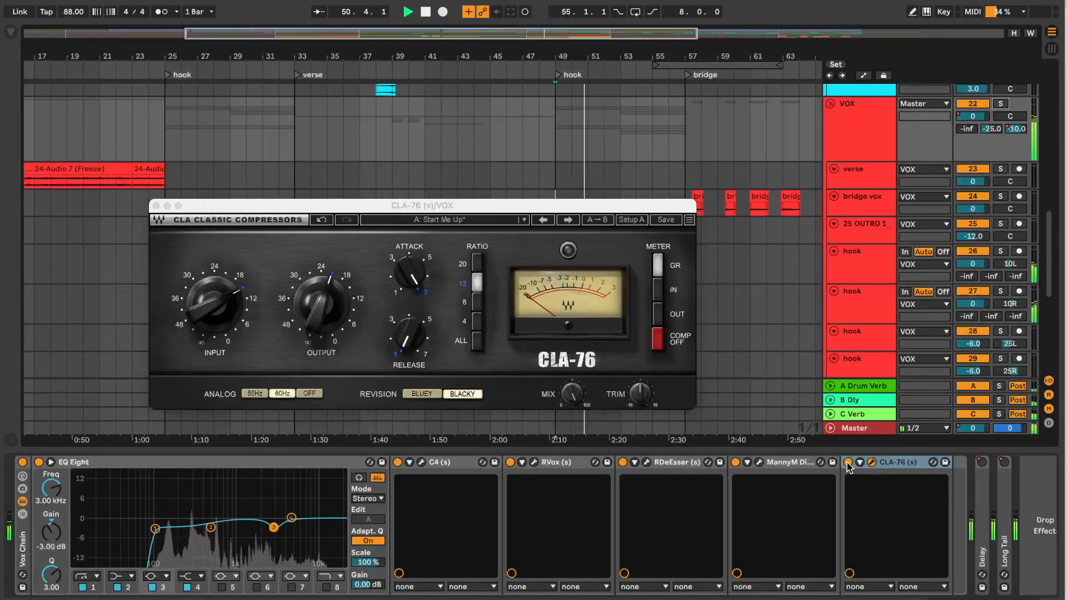
left_click(847, 462)
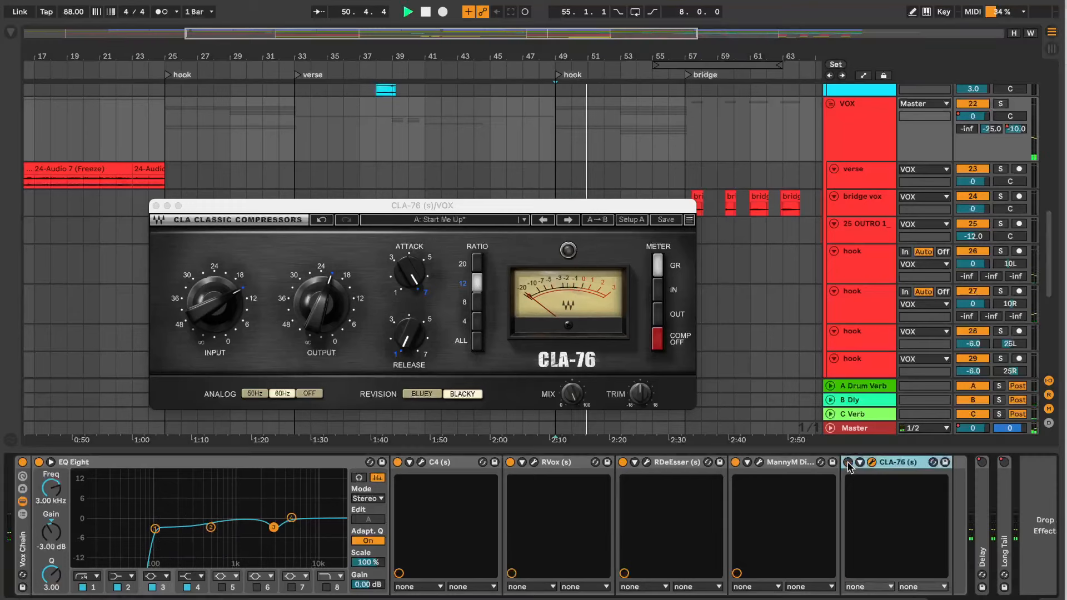
key("space")
key("space")
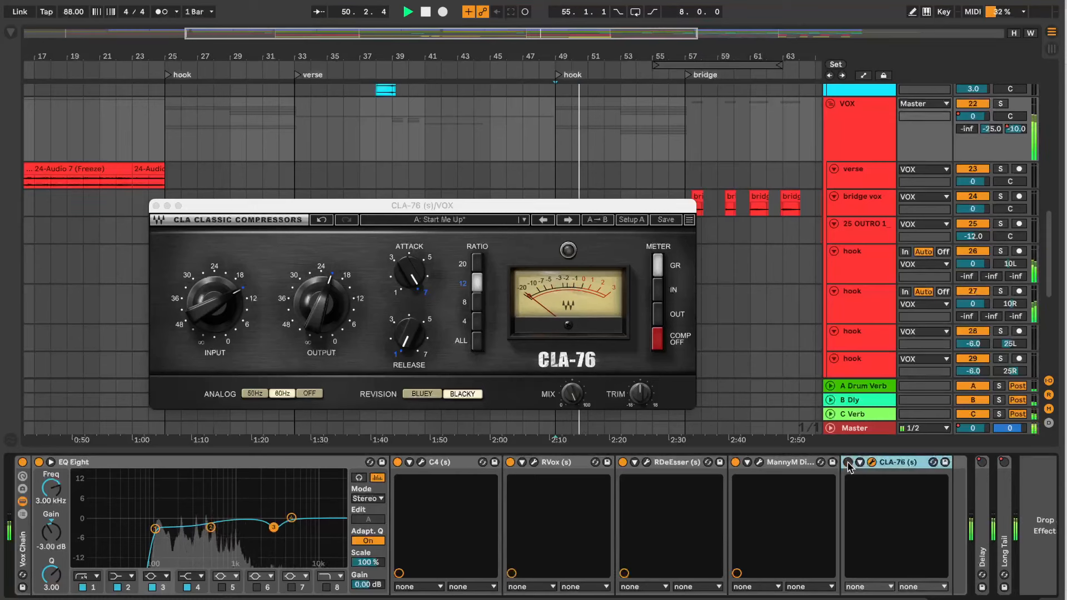
key("space")
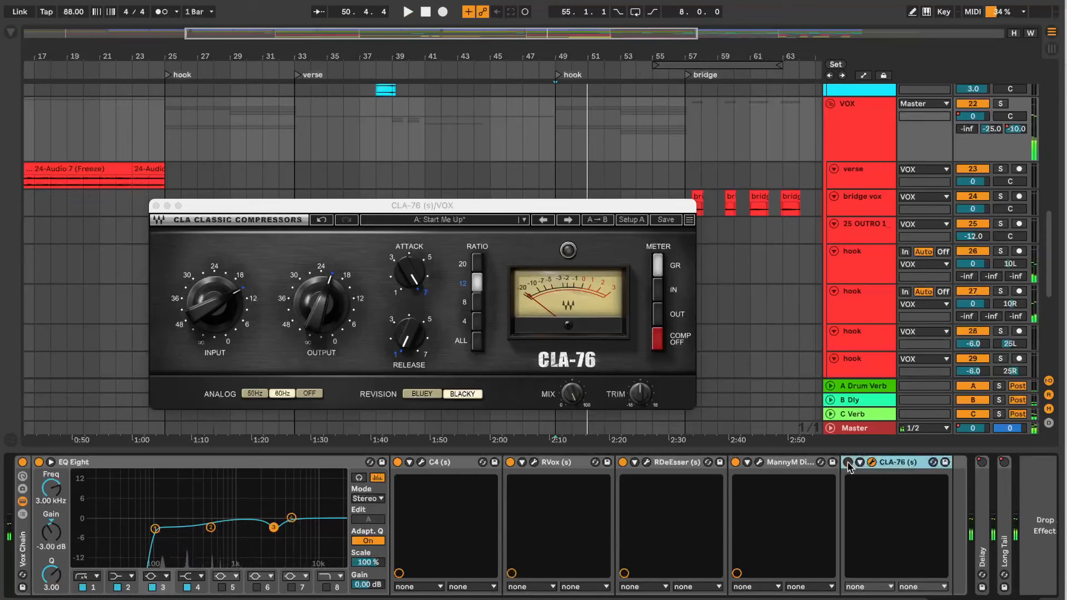
key("space")
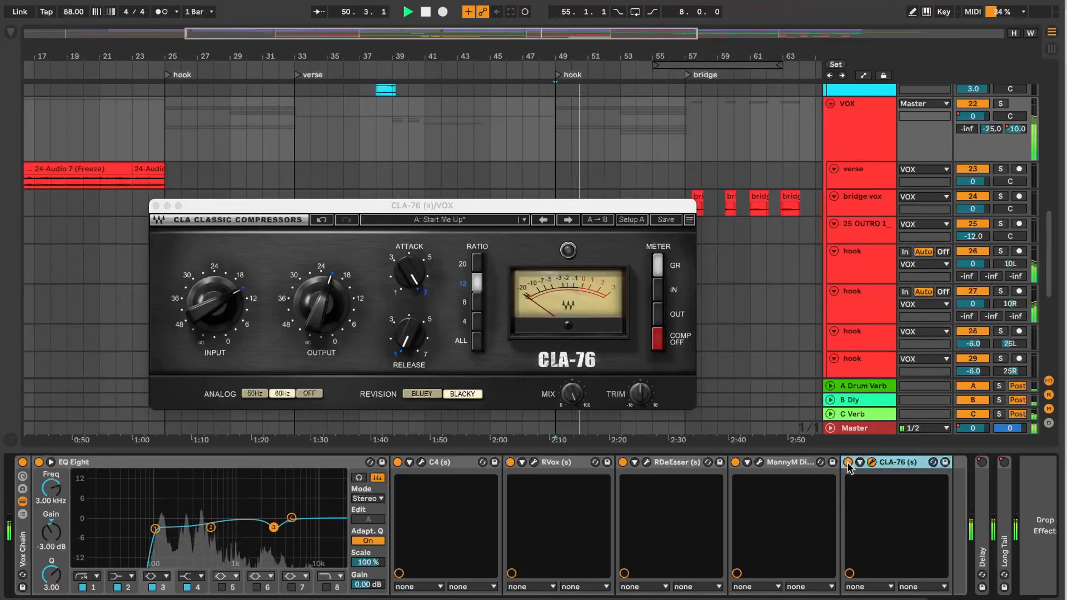
key("space")
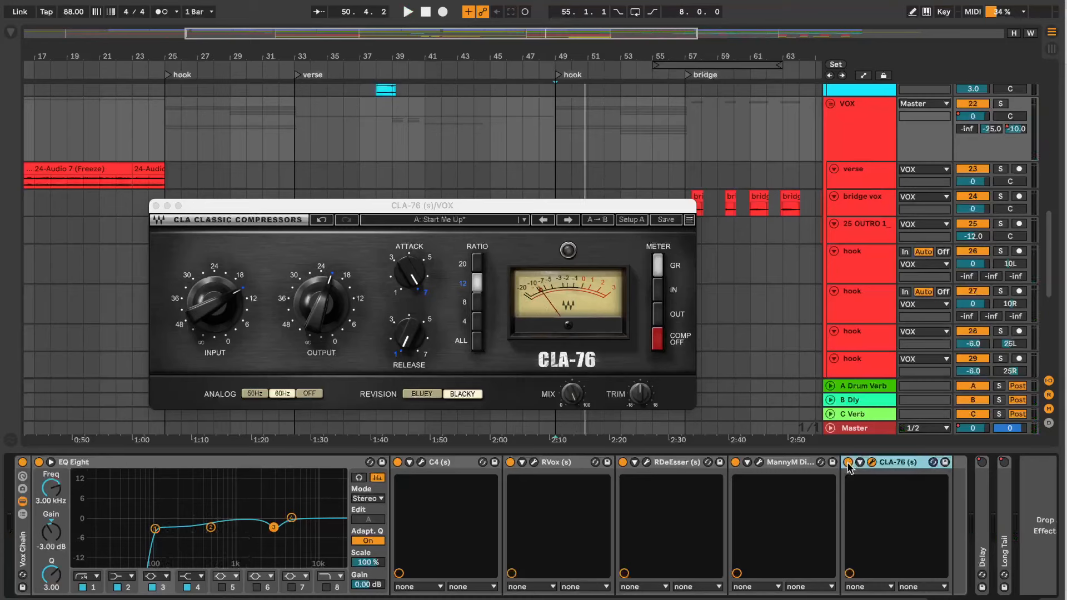
left_click(24, 536)
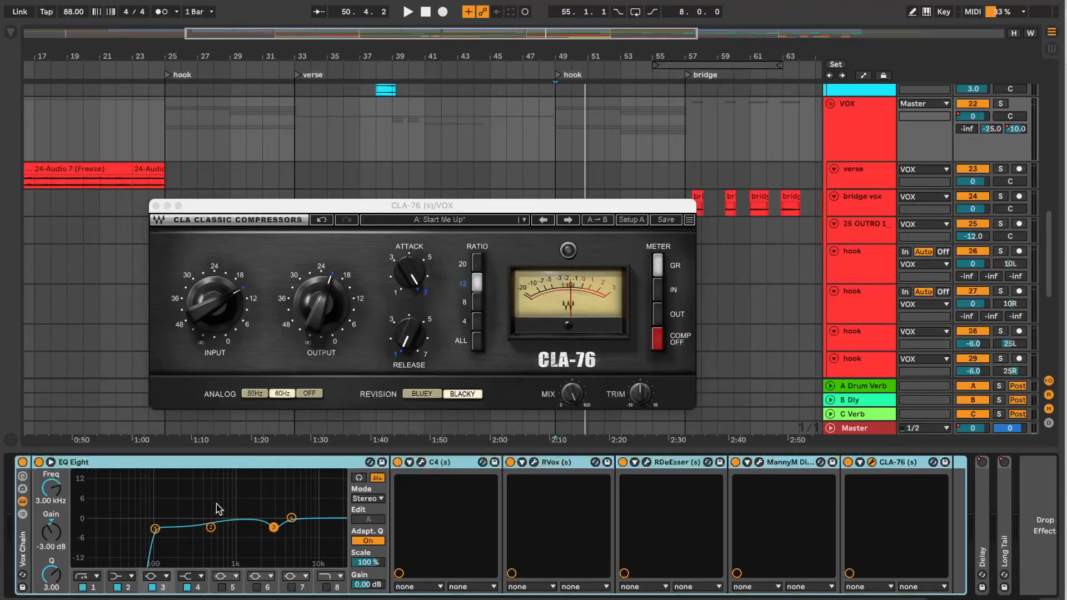